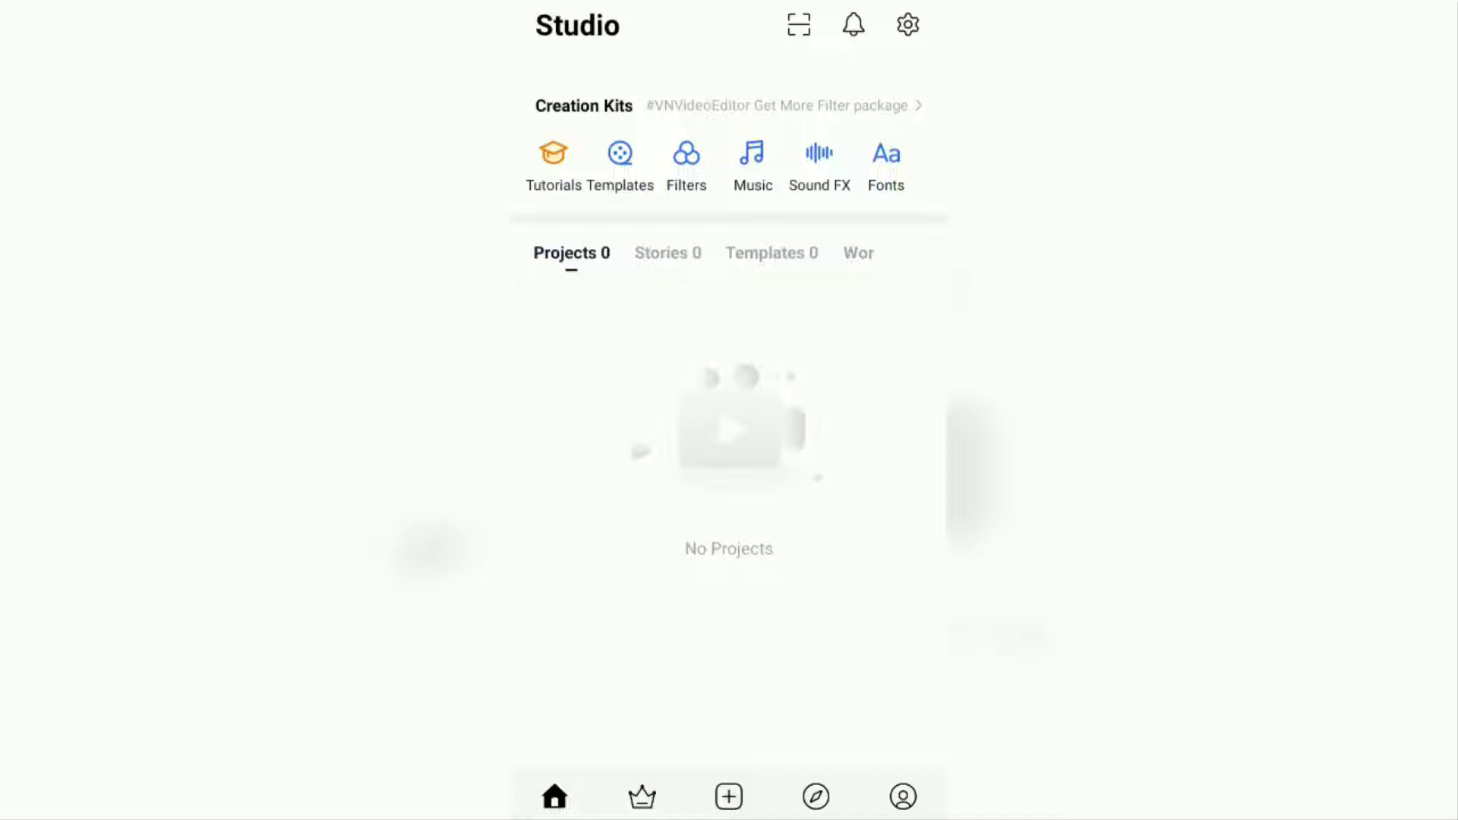
# Create a new project from the 11-second clip of a man walking across a city square
pyautogui.click(729, 796)
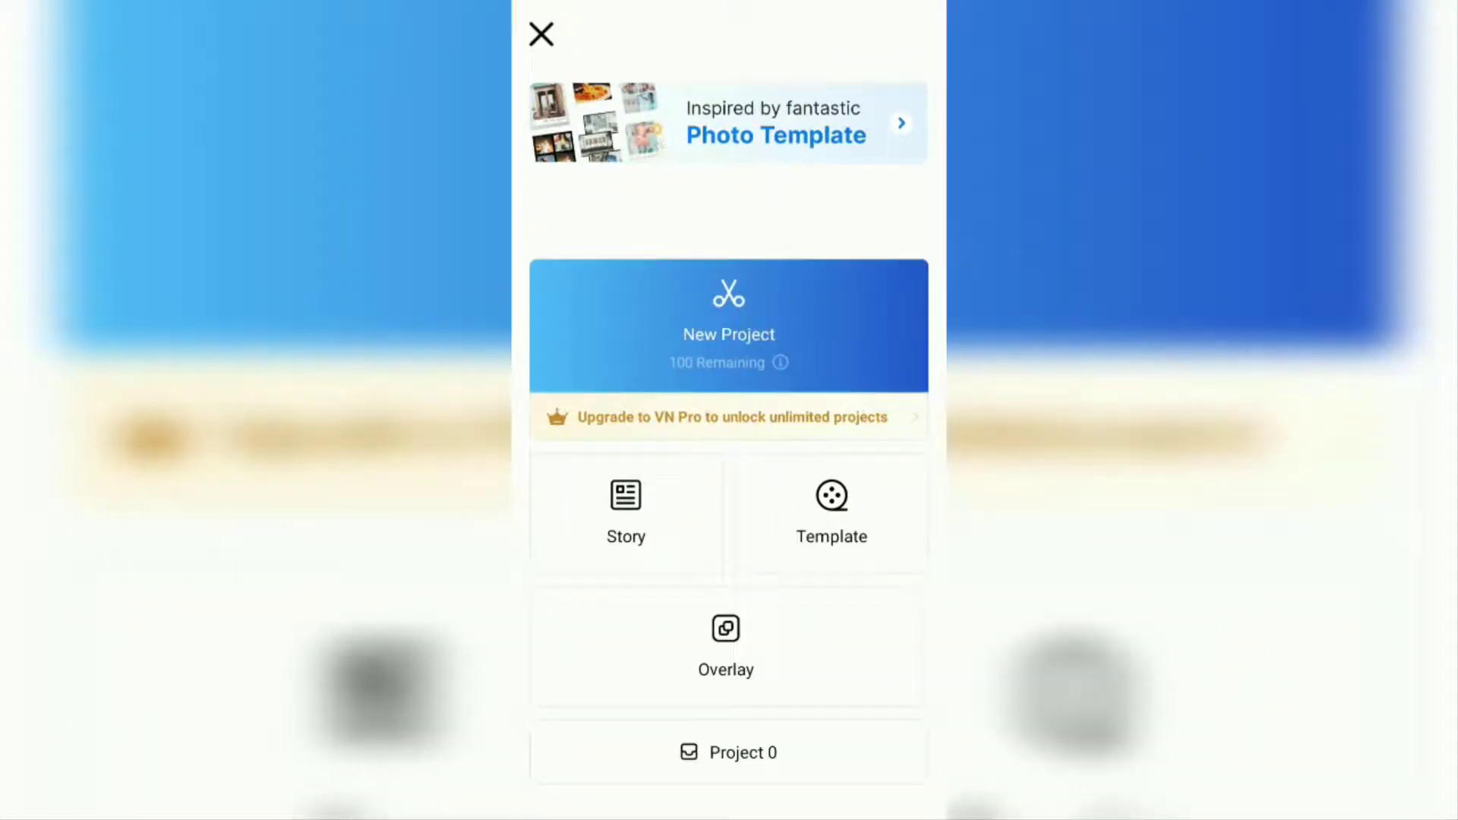
pyautogui.click(728, 324)
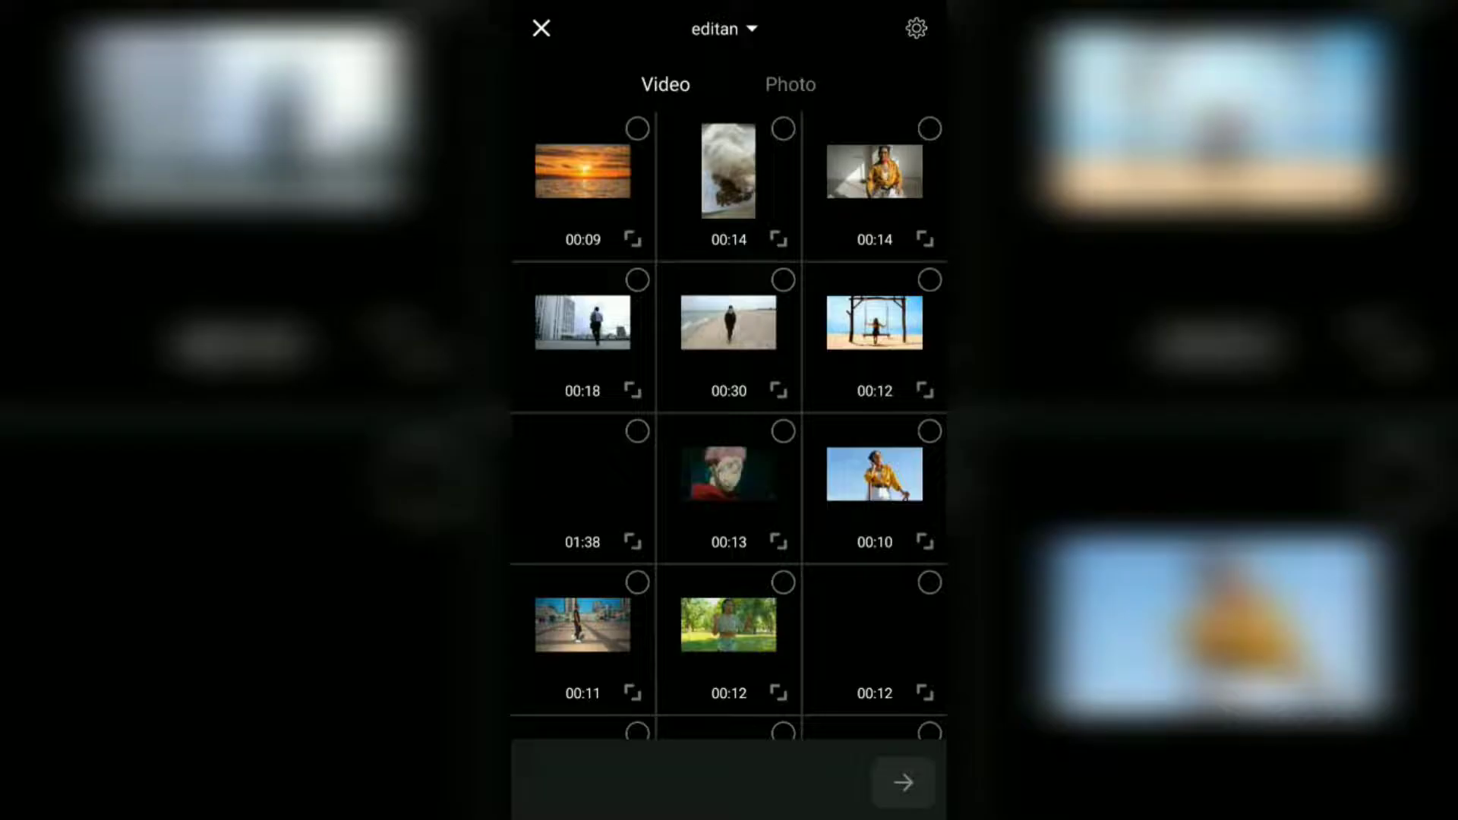
pyautogui.click(637, 583)
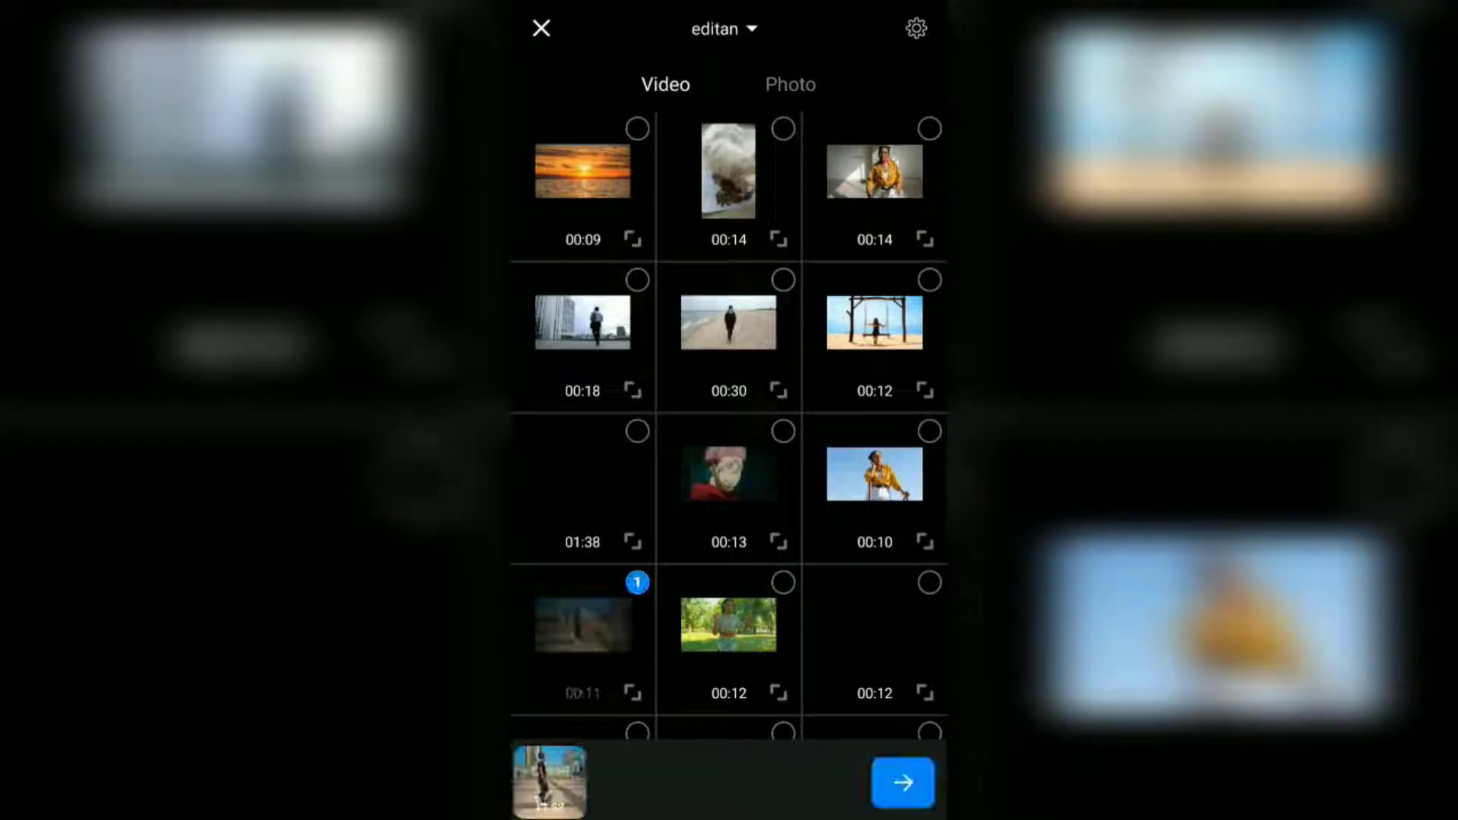
pyautogui.click(902, 782)
pyautogui.click(902, 782)
pyautogui.moveTo(889, 684); pyautogui.dragTo(638, 683)
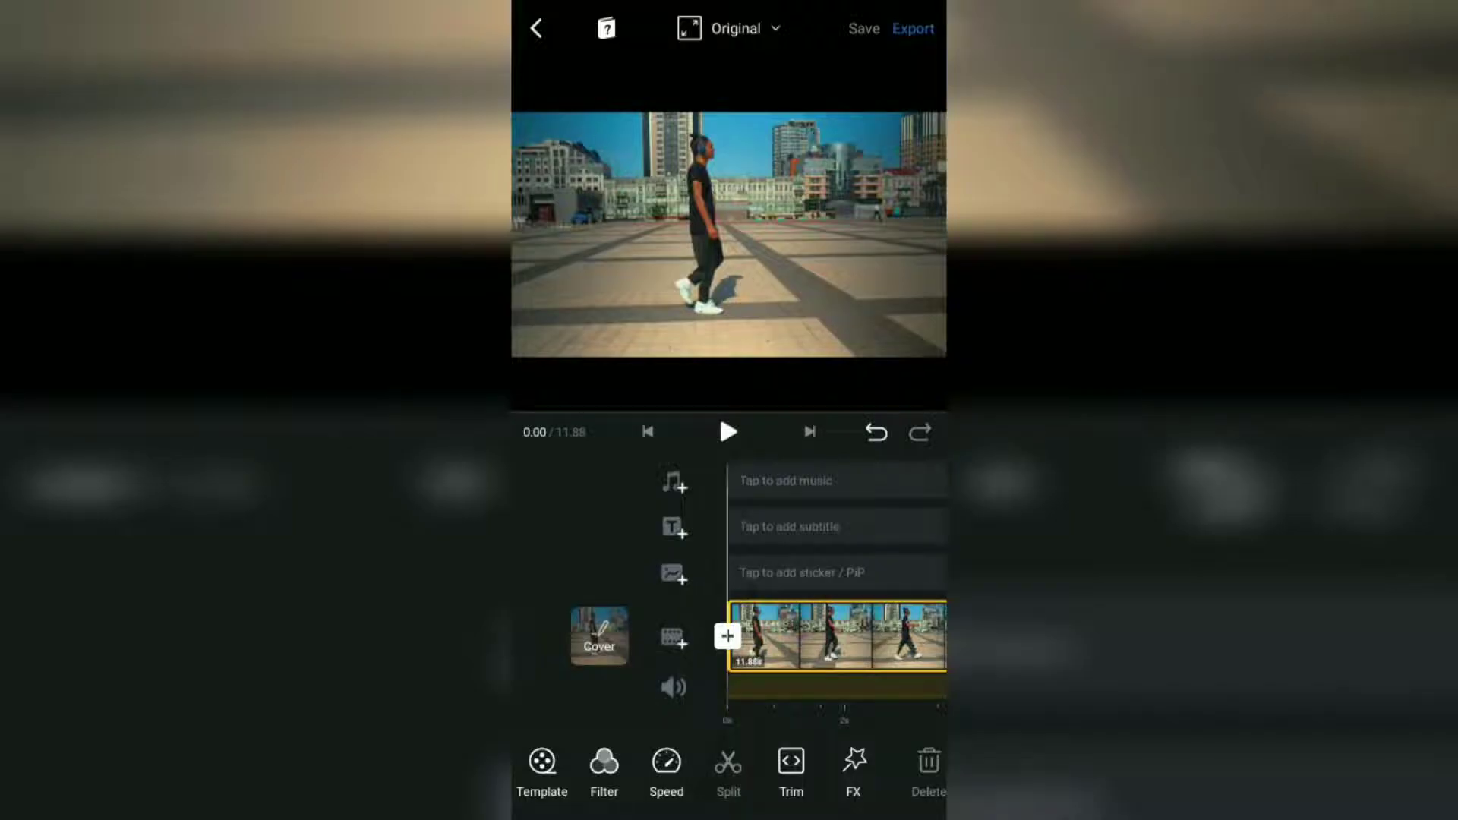
# Give the clip an Image background of itself with Blur lowered to about 15%
pyautogui.moveTo(888, 774); pyautogui.dragTo(637, 775)
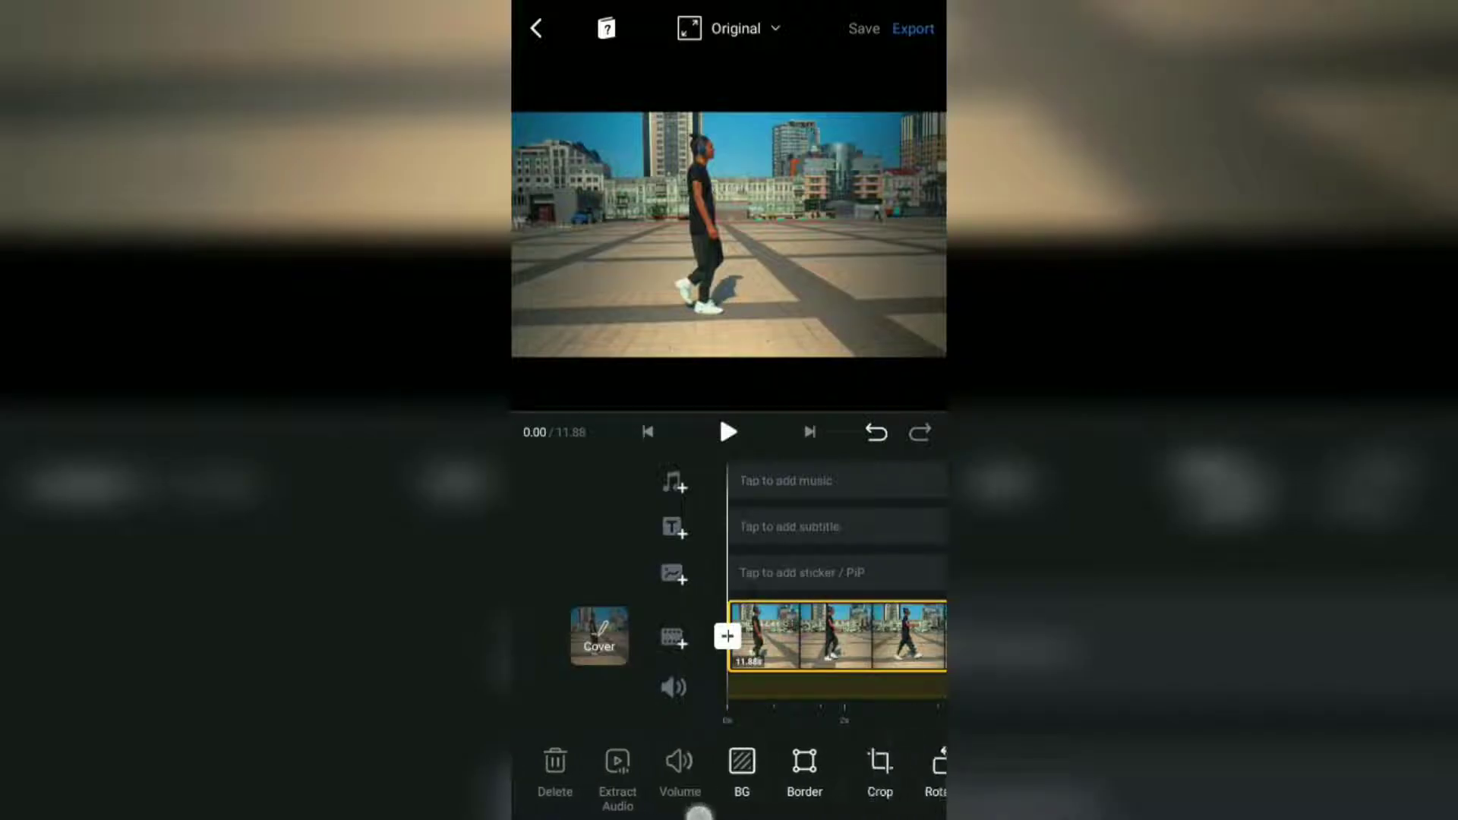
pyautogui.click(741, 768)
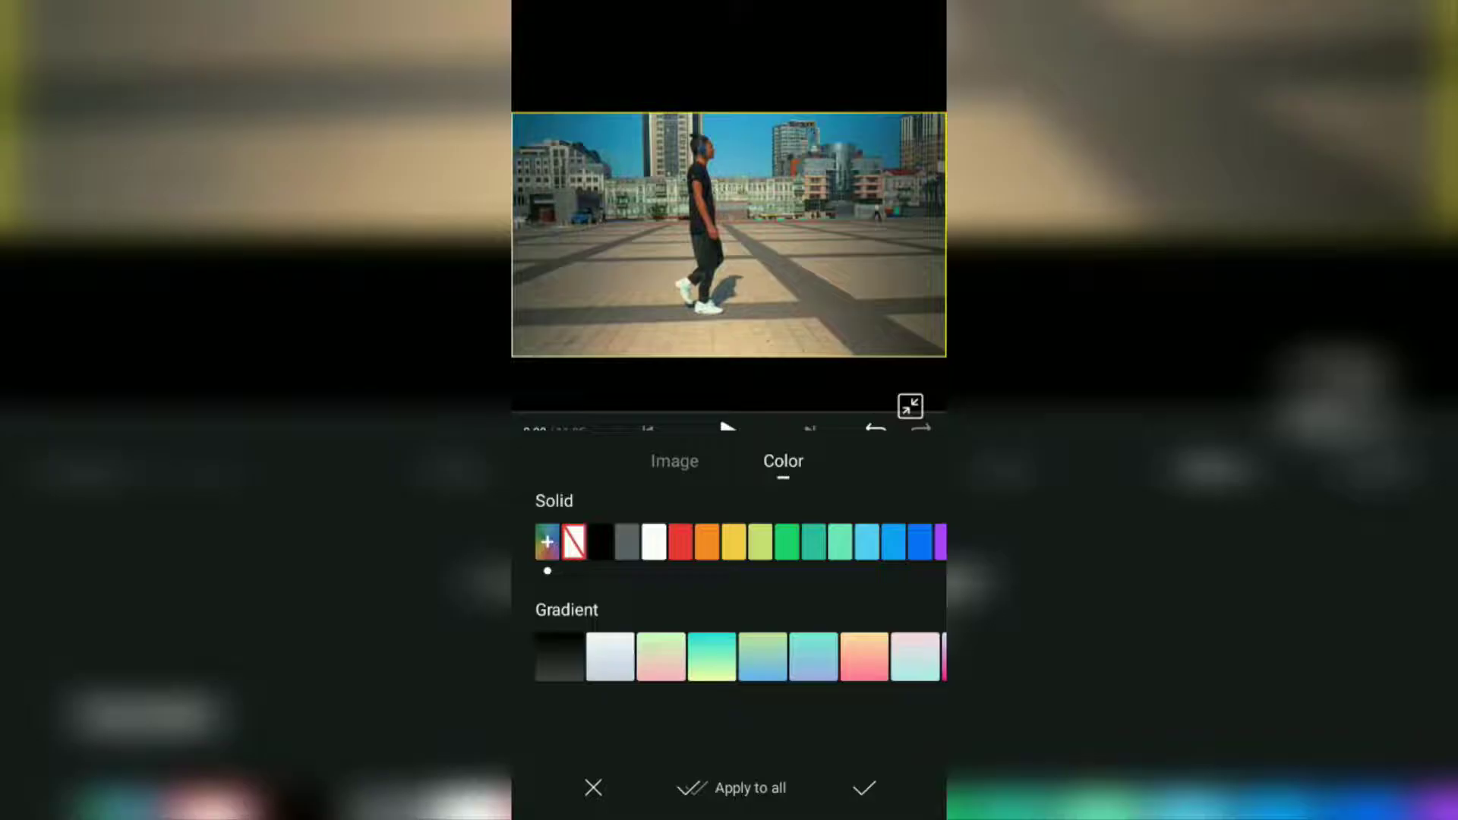
pyautogui.click(674, 460)
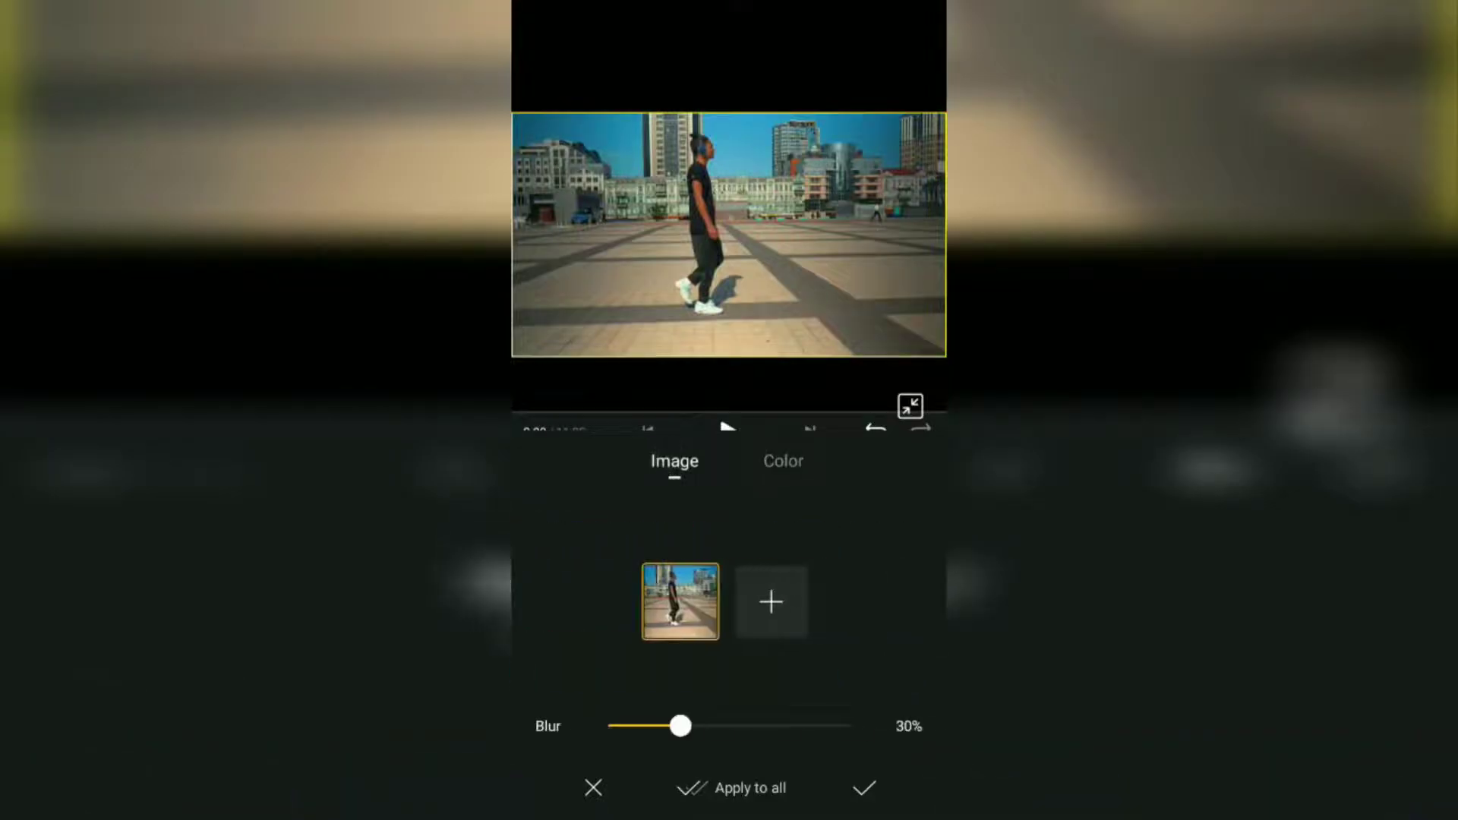
pyautogui.moveTo(680, 726); pyautogui.dragTo(634, 729)
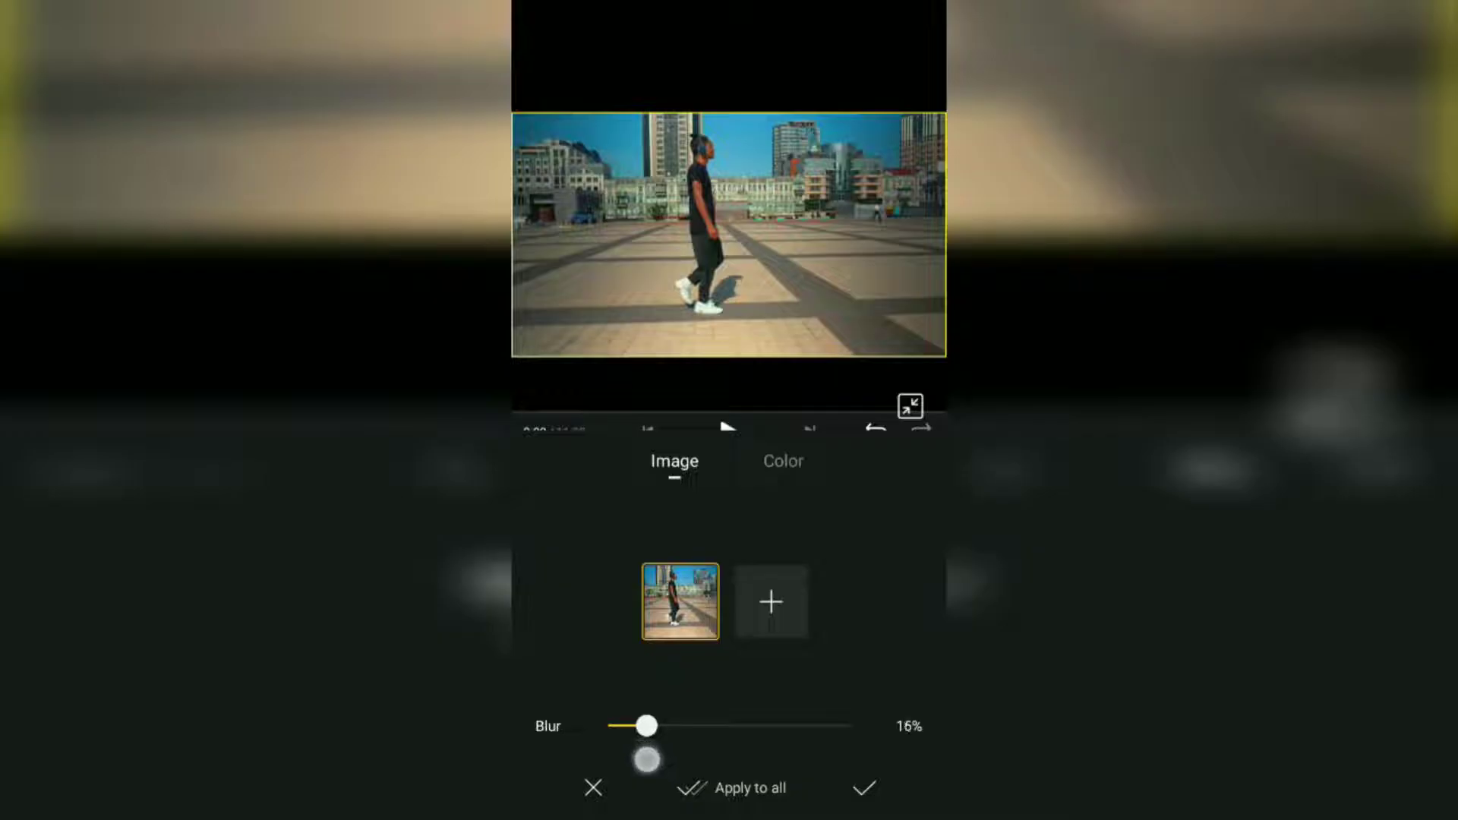
pyautogui.moveTo(636, 726); pyautogui.dragTo(643, 725)
# Confirm the blur, then drag the sharp video right until it leaves the canvas entirely
pyautogui.click(863, 787)
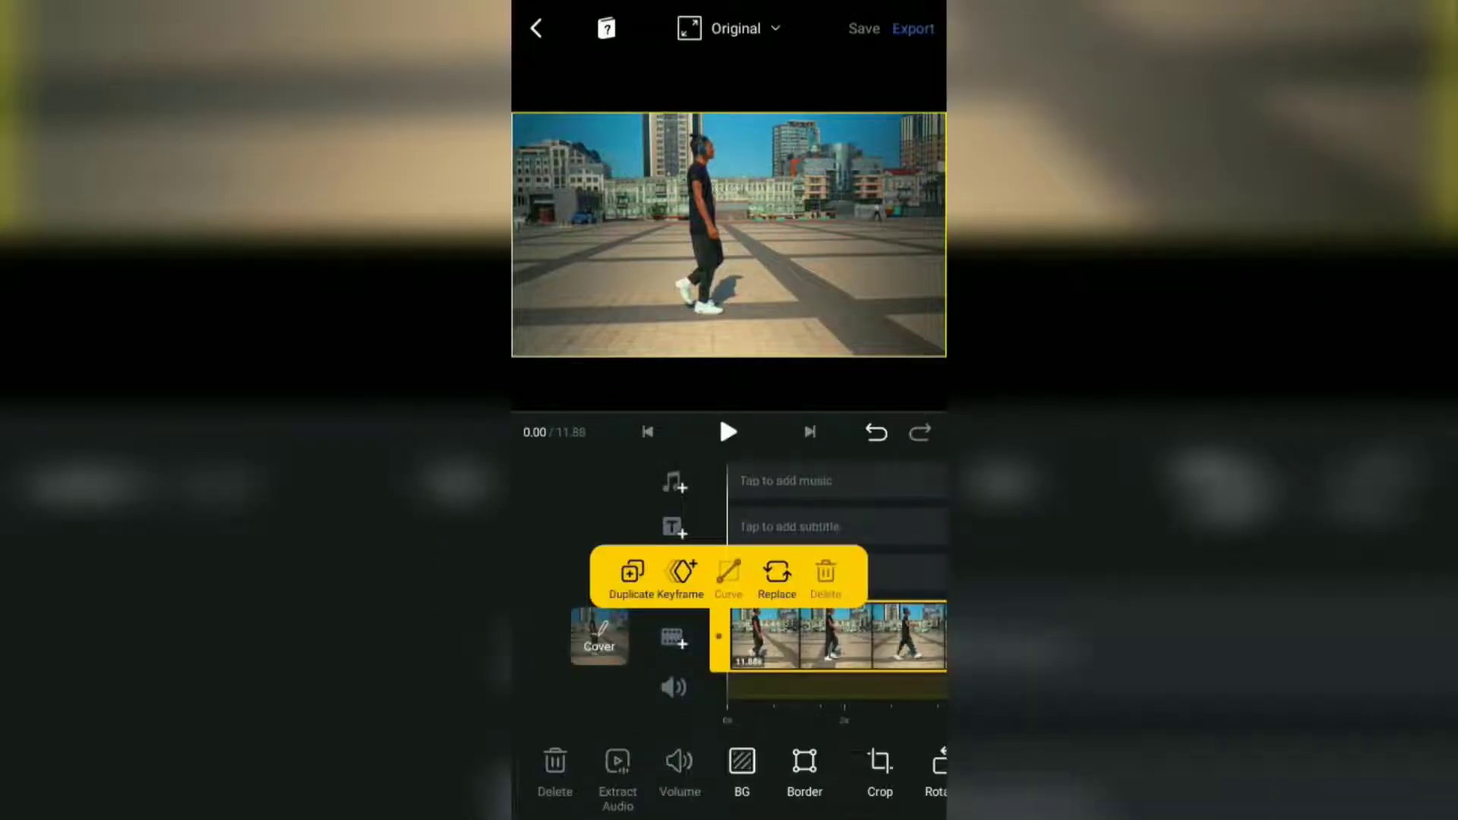
pyautogui.moveTo(638, 298); pyautogui.dragTo(911, 297)
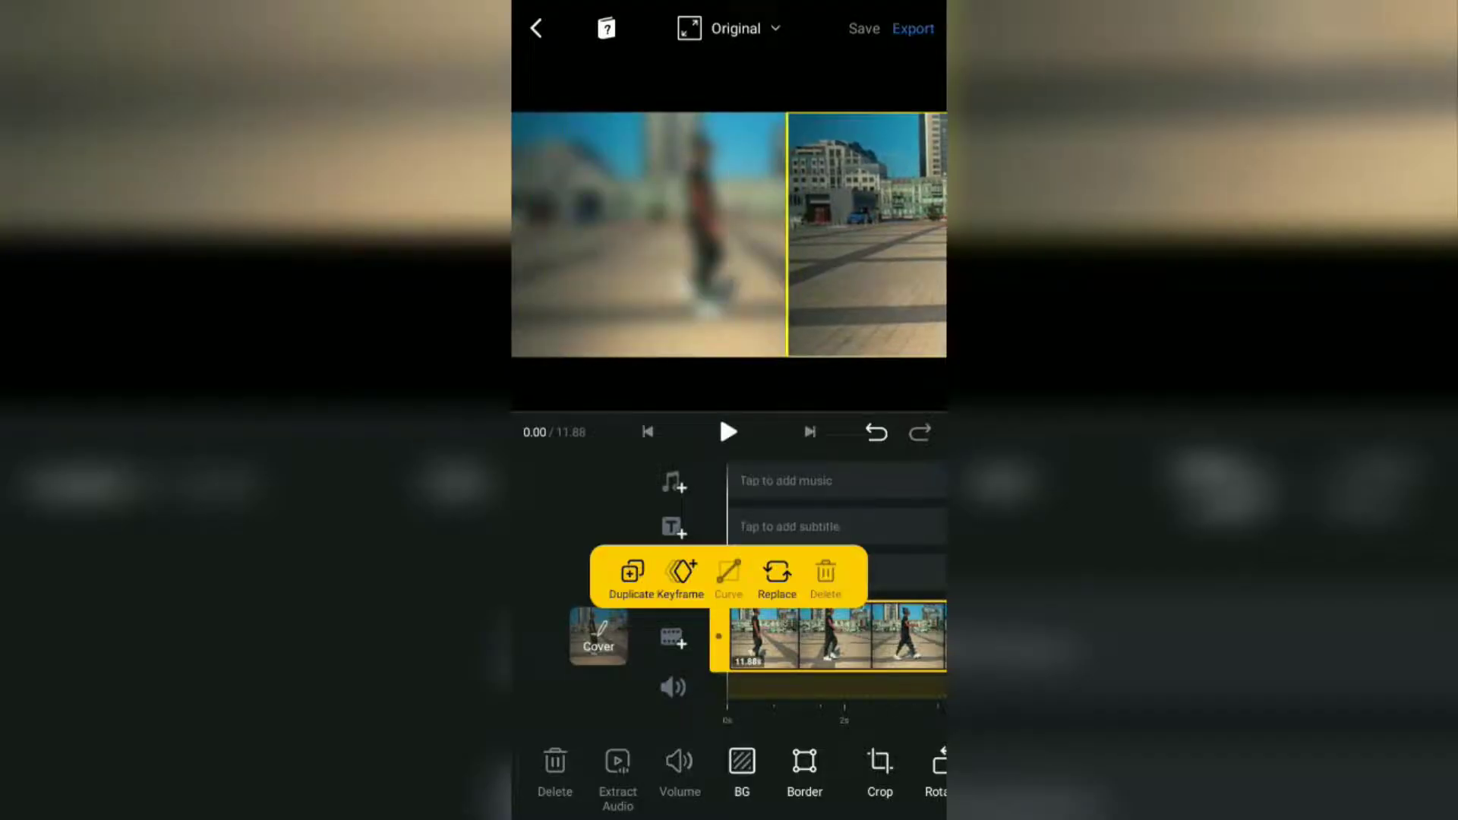
pyautogui.moveTo(620, 284); pyautogui.dragTo(819, 288)
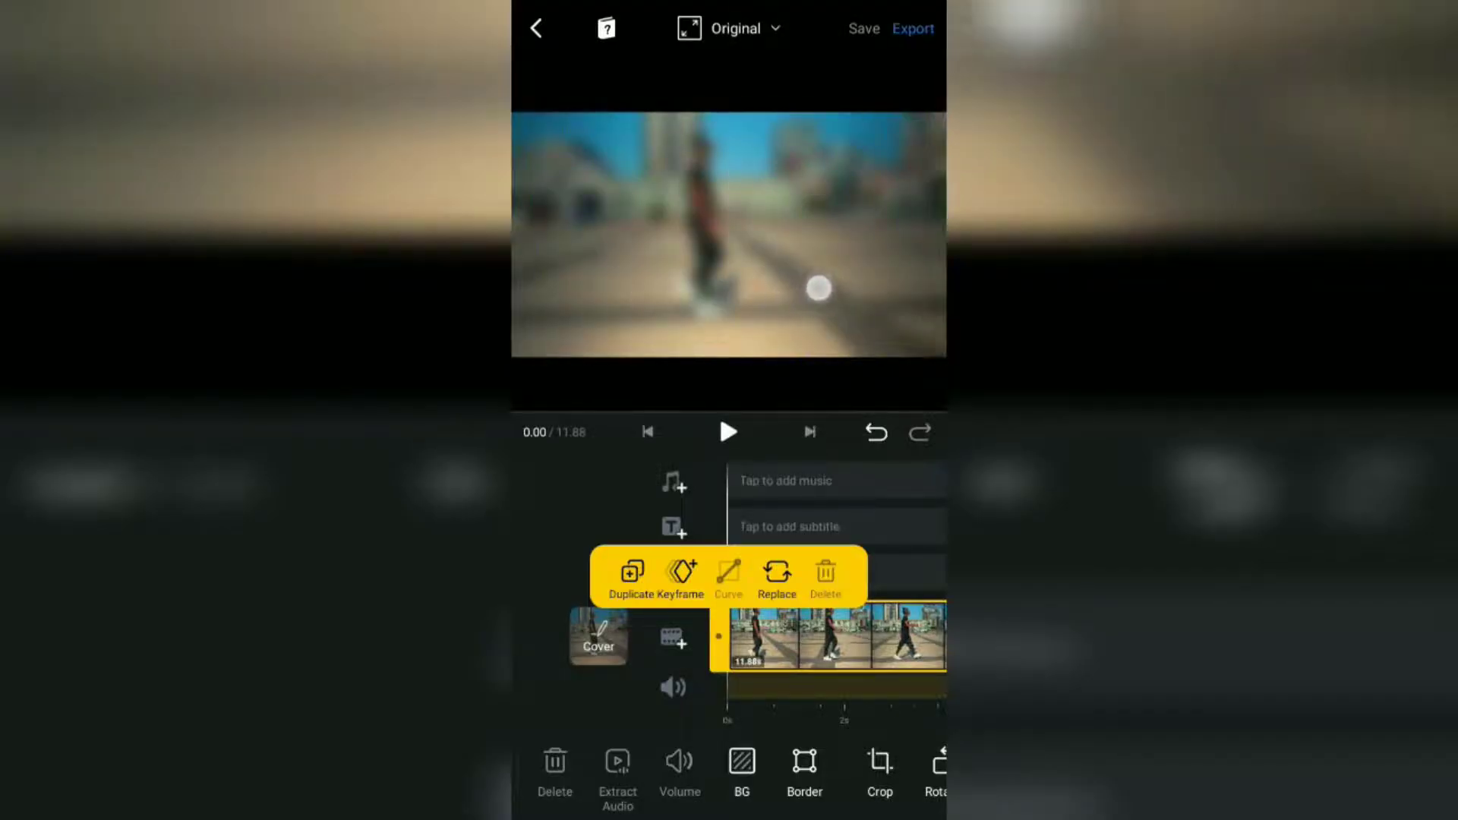
pyautogui.click(873, 642)
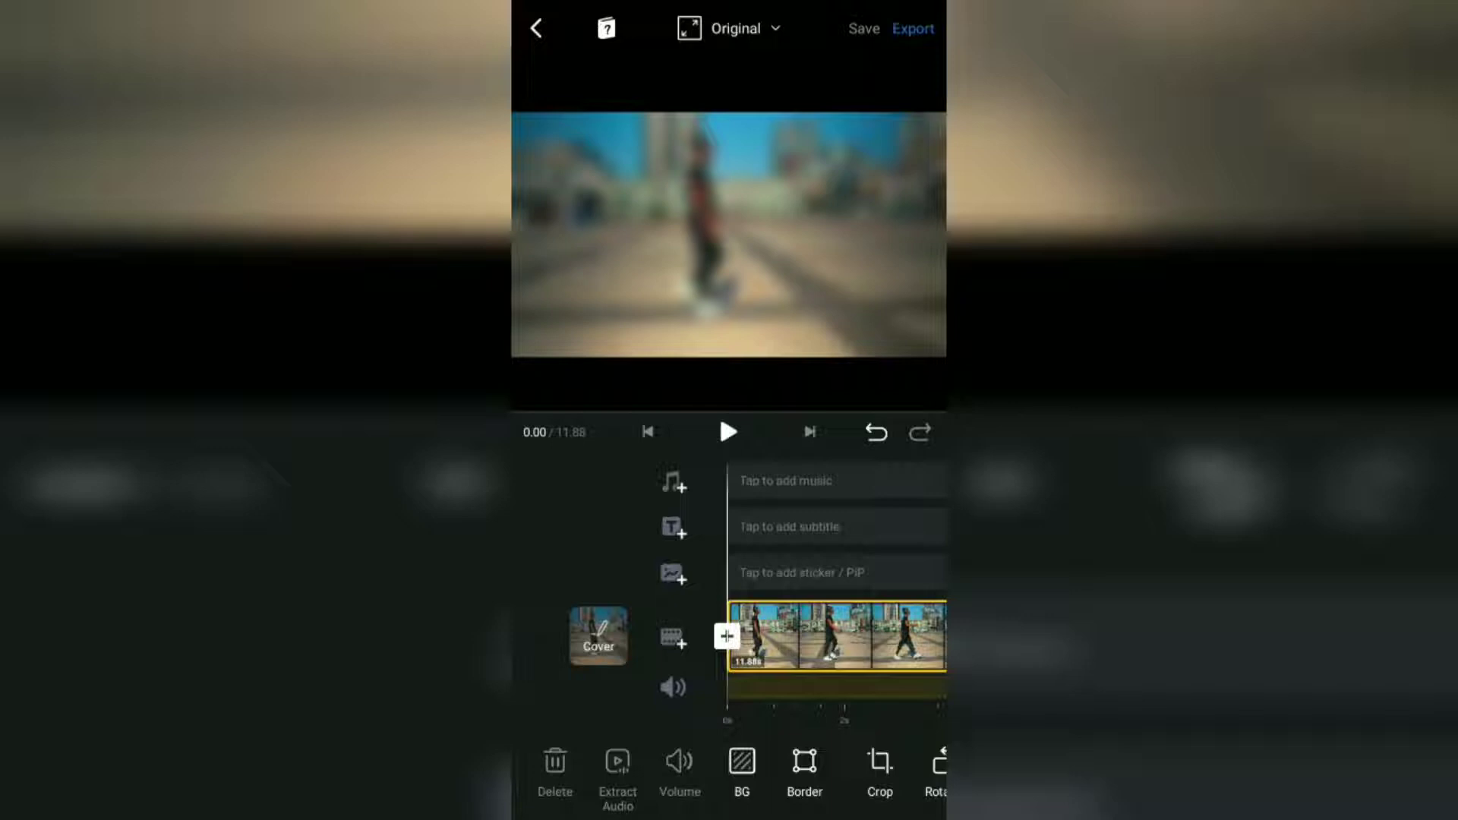
# Add the walking clip as a Video/Photo PiP overlay and set it to Fill the frame
pyautogui.click(674, 575)
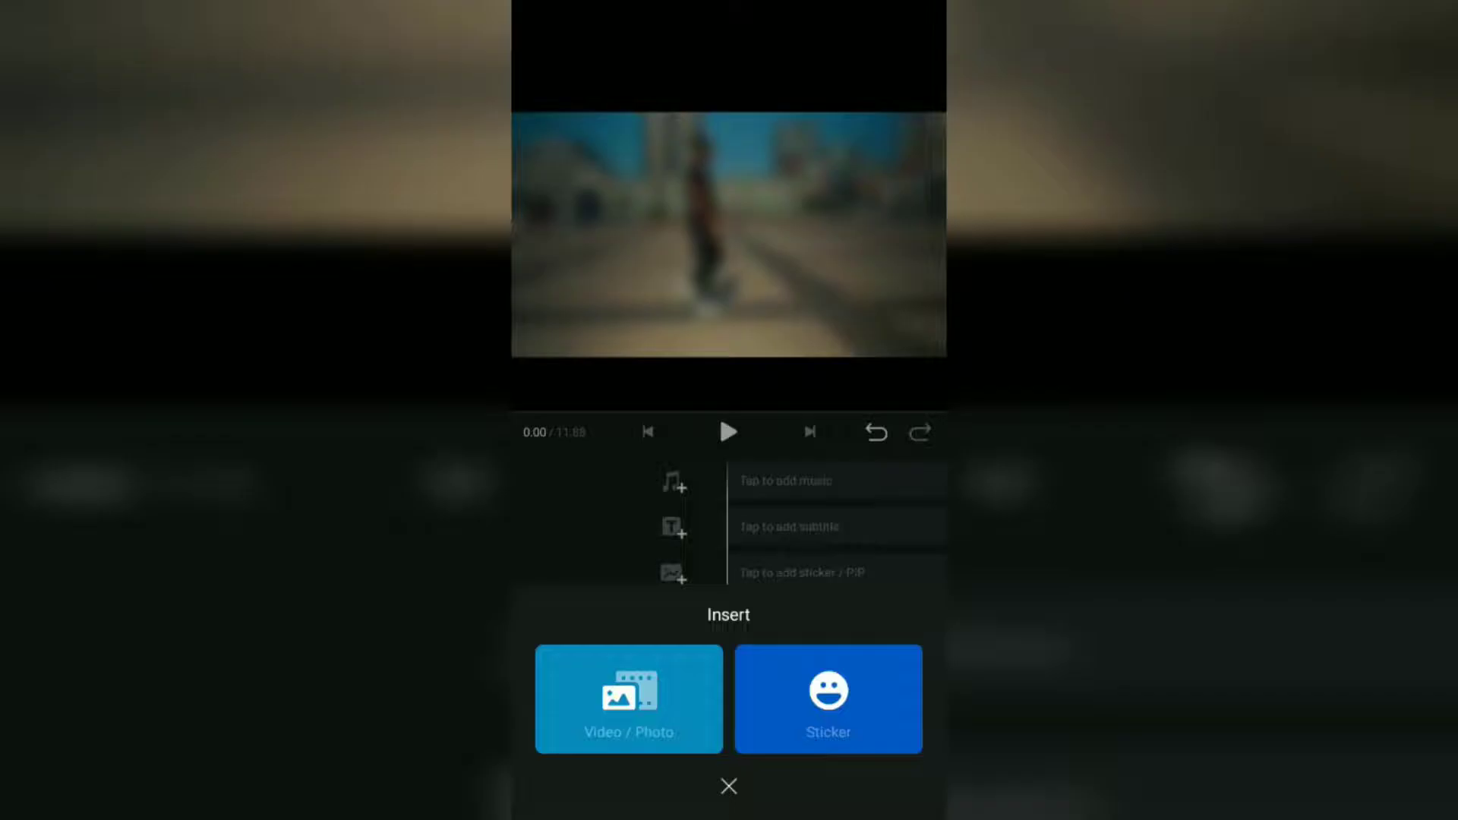
pyautogui.click(629, 699)
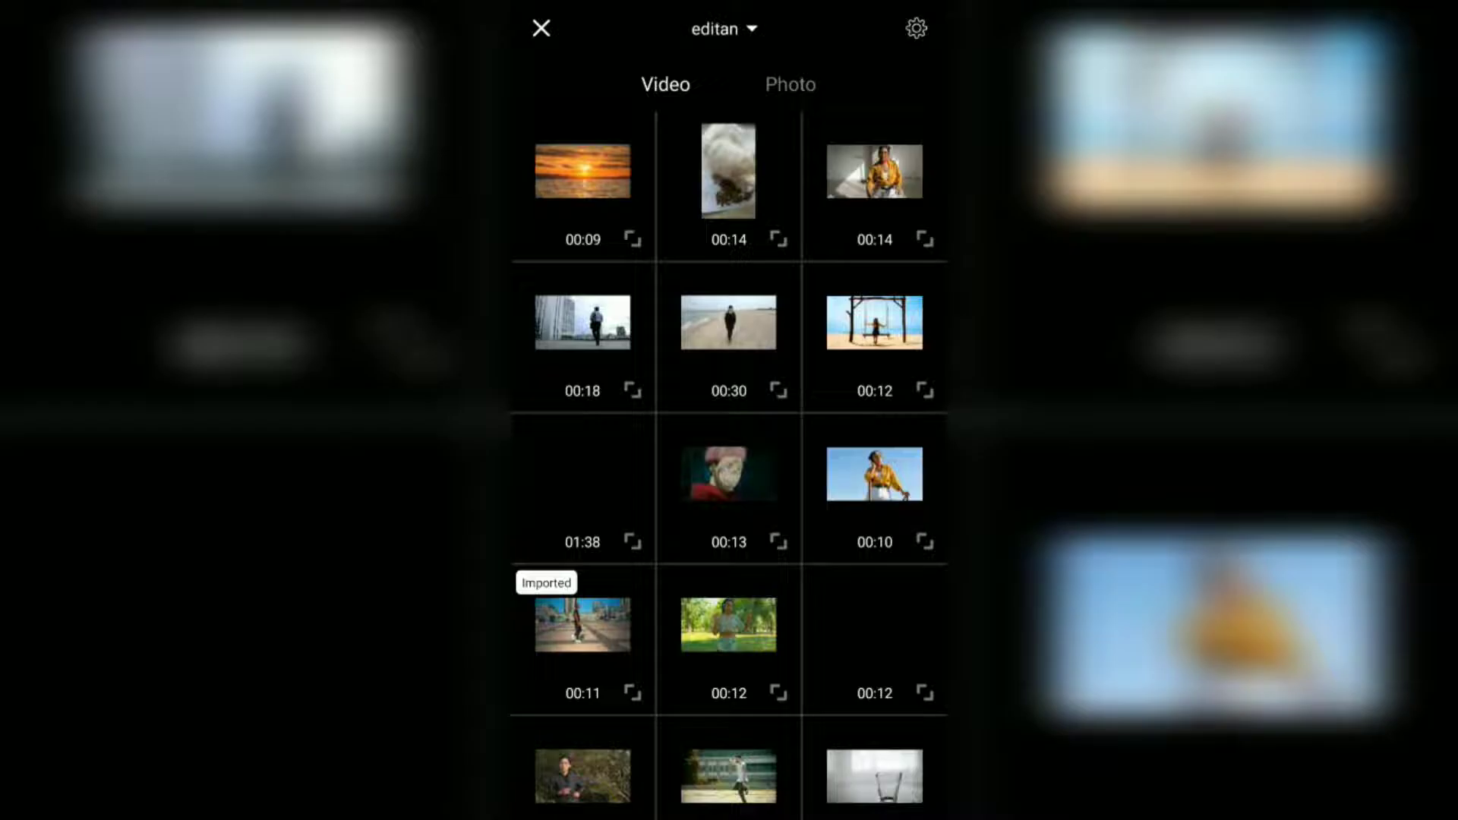
pyautogui.click(582, 624)
pyautogui.hscroll(5, 730, 775)
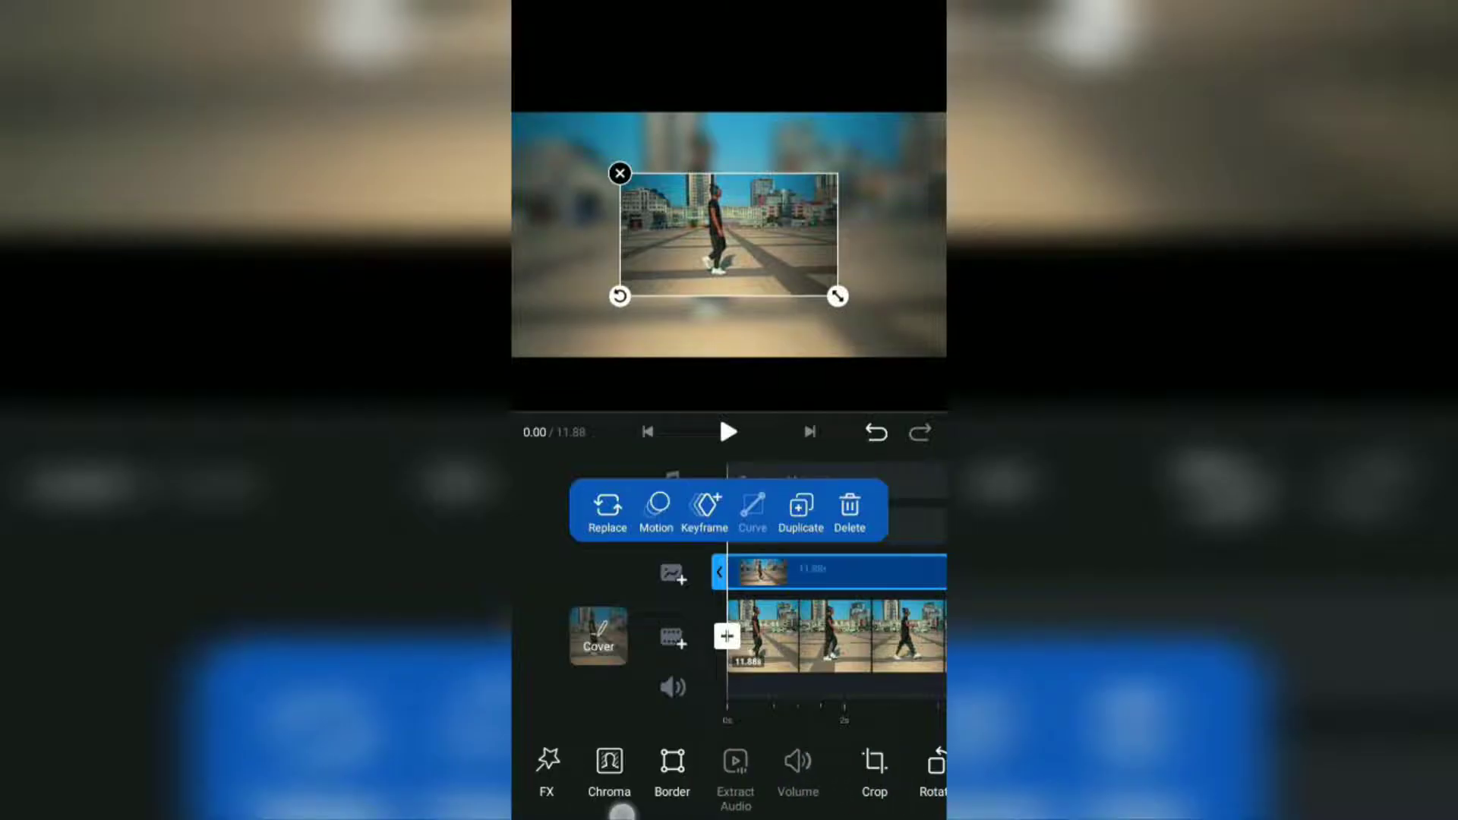
pyautogui.hscroll(4, 730, 774)
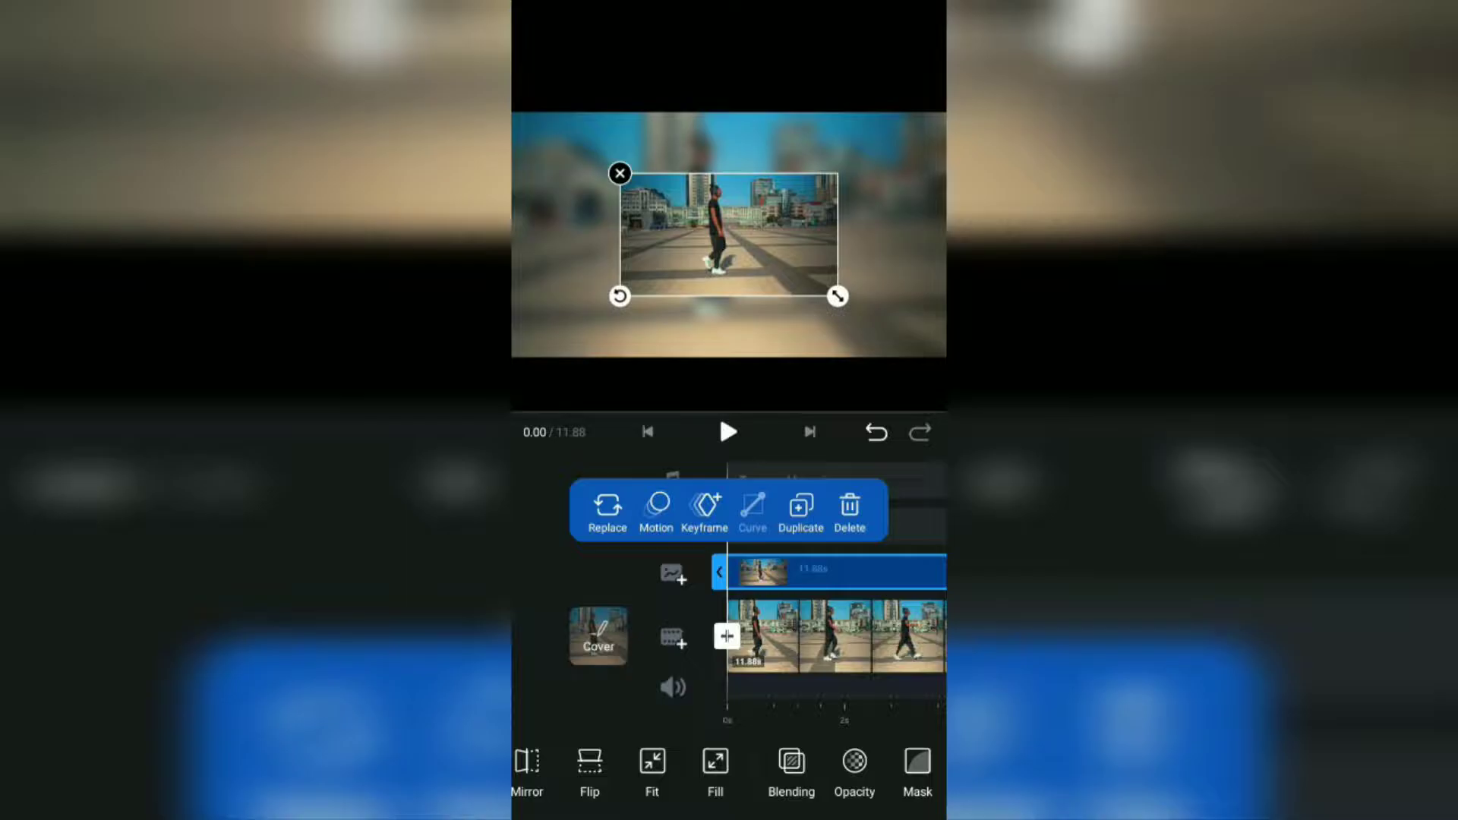
pyautogui.click(715, 775)
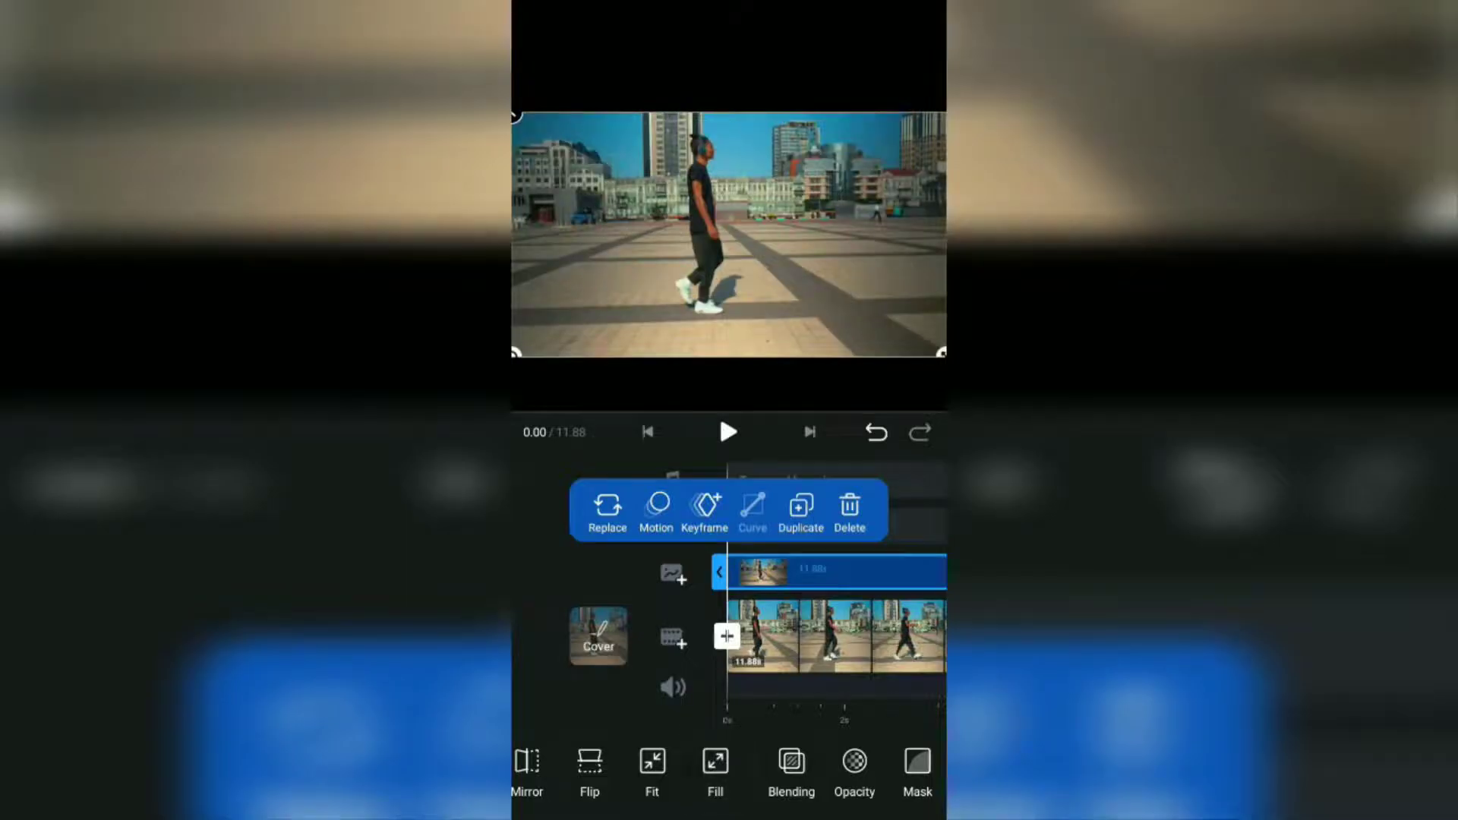
pyautogui.hscroll(1, 798, 776)
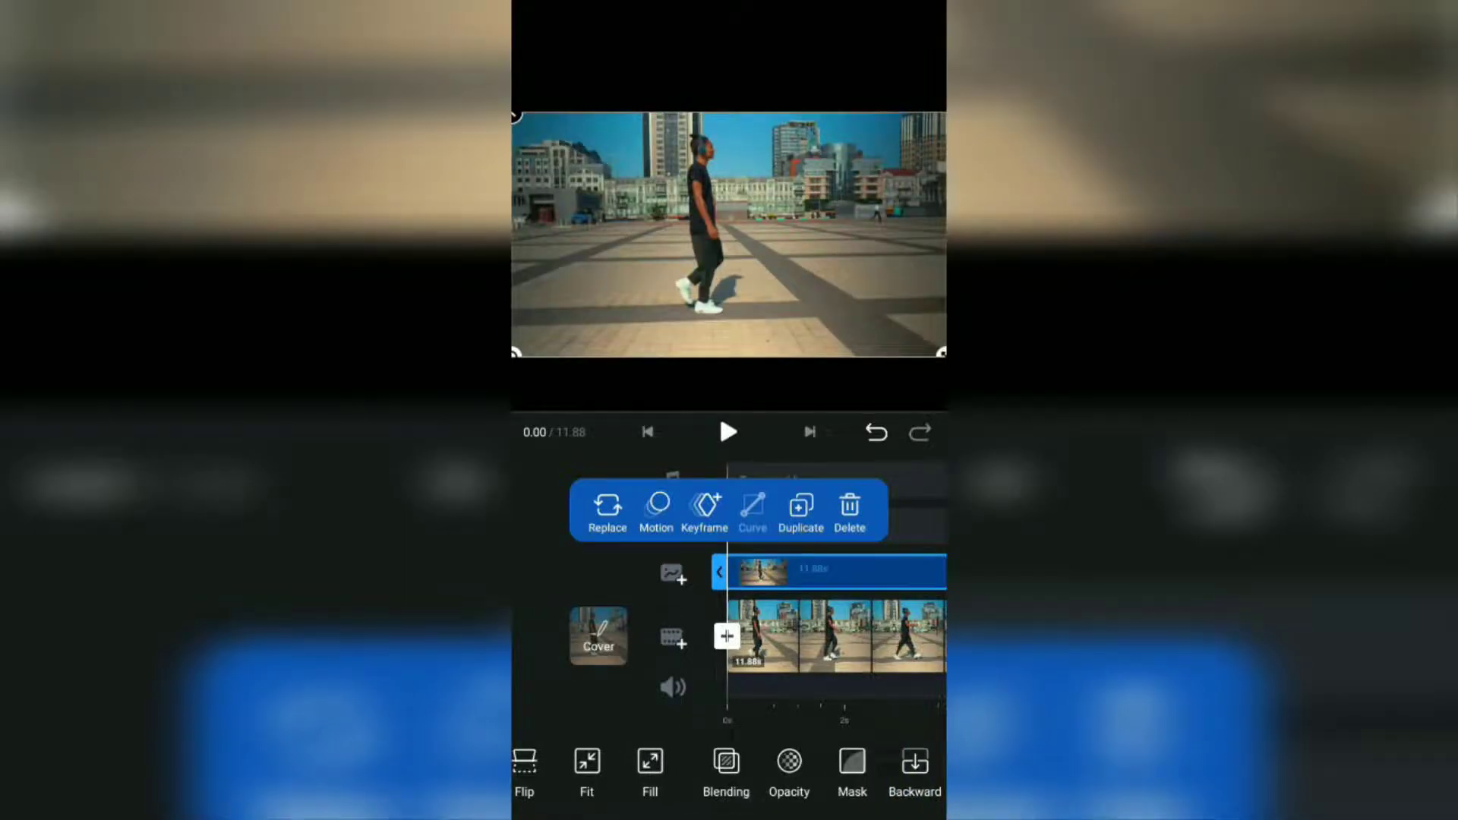
# Apply a Rectangle mask to the overlay, sized and positioned narrowly around the walking man
pyautogui.click(852, 773)
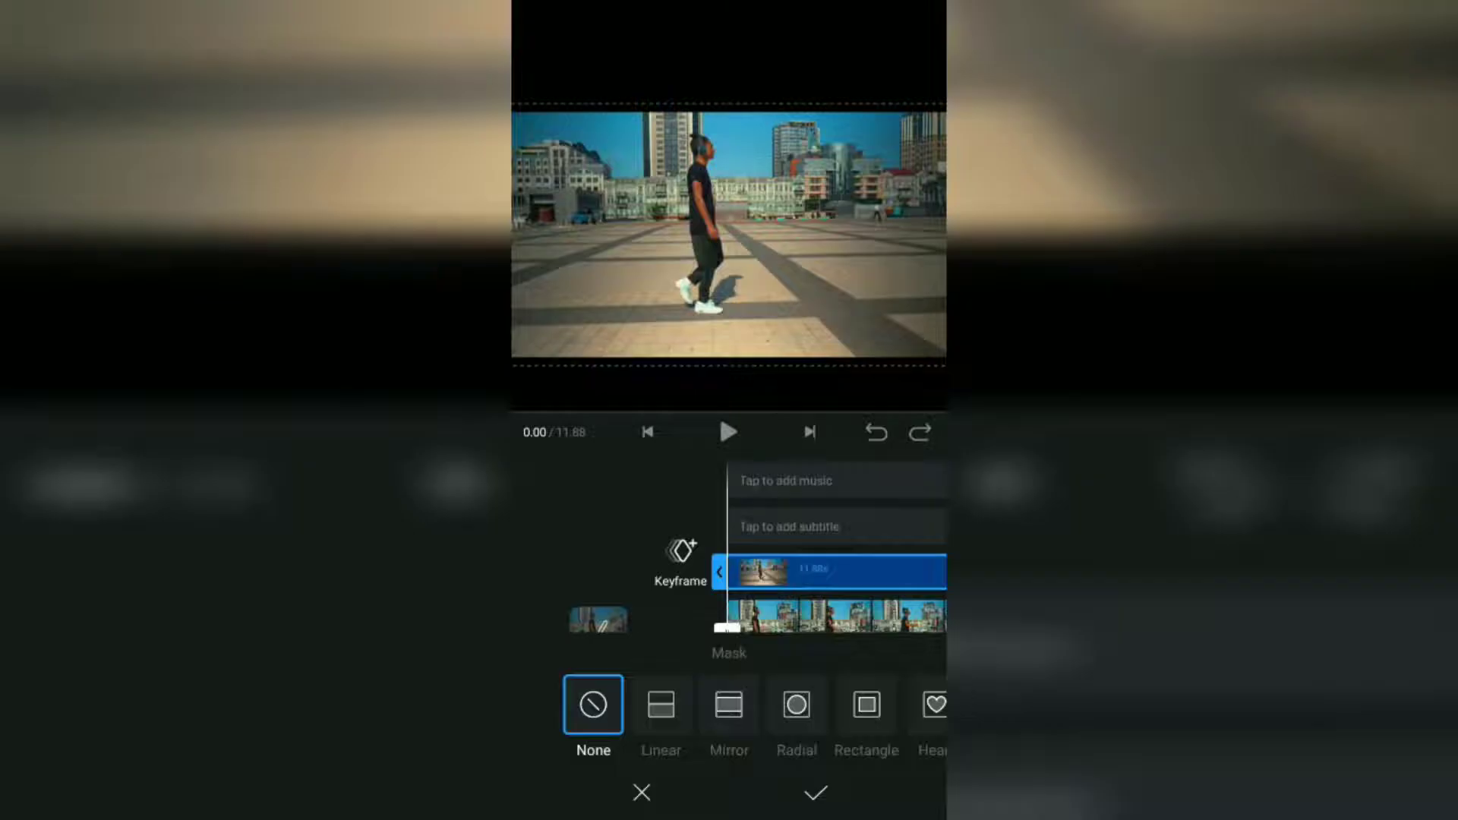
pyautogui.click(865, 704)
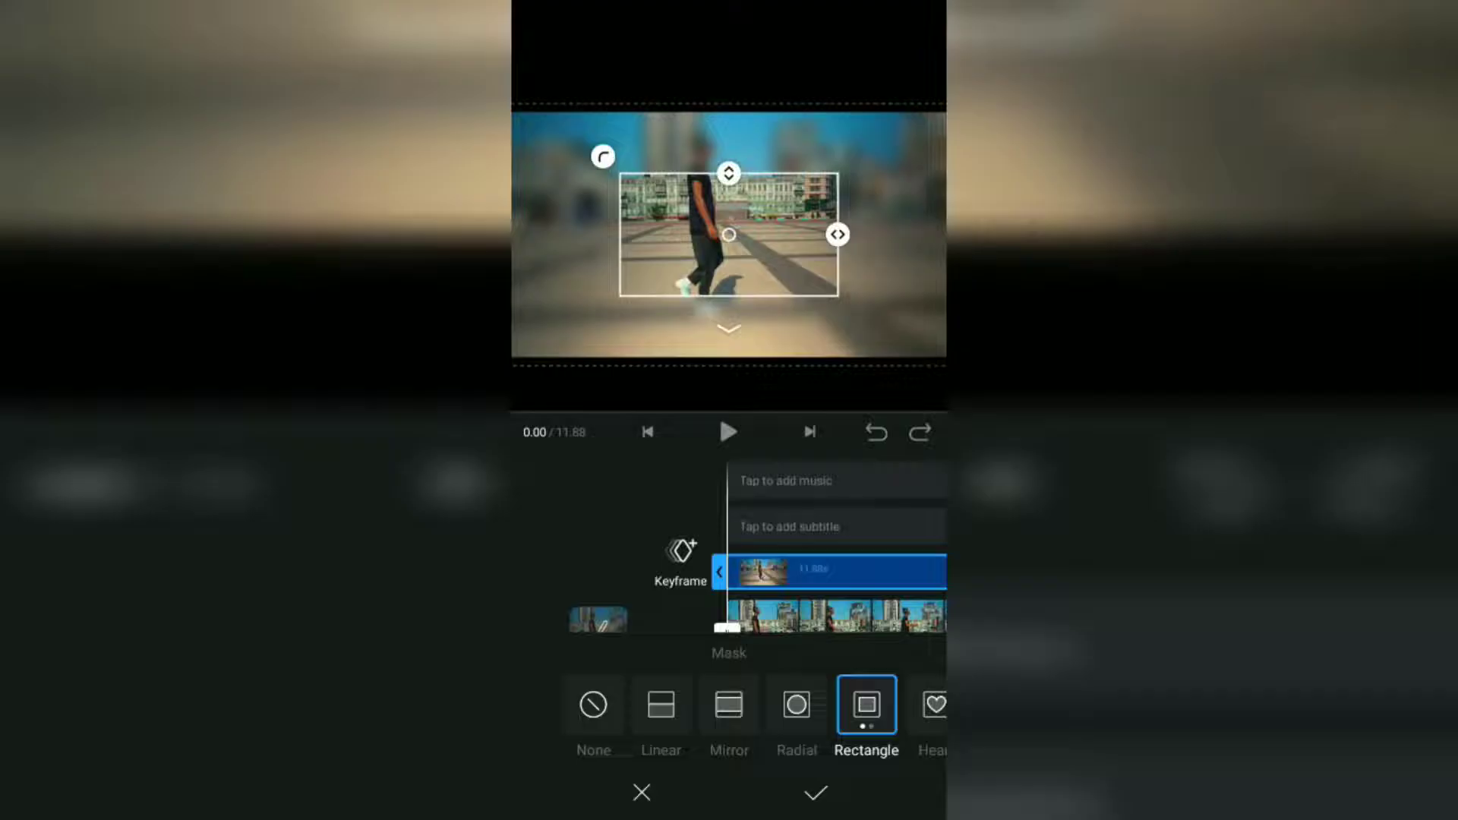
pyautogui.moveTo(730, 173); pyautogui.dragTo(730, 124)
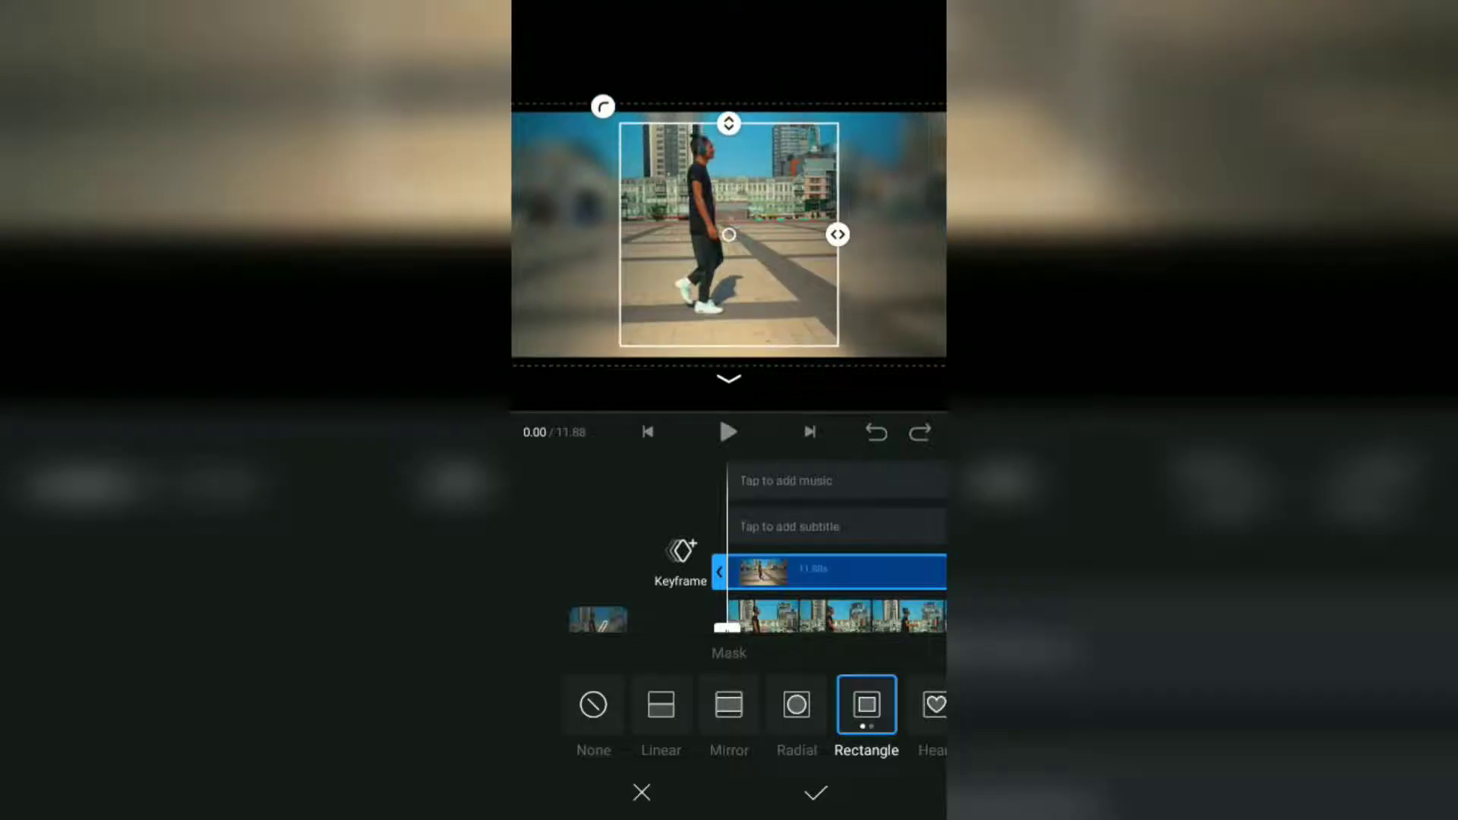
pyautogui.moveTo(837, 235); pyautogui.dragTo(786, 235)
pyautogui.moveTo(734, 307); pyautogui.dragTo(713, 302)
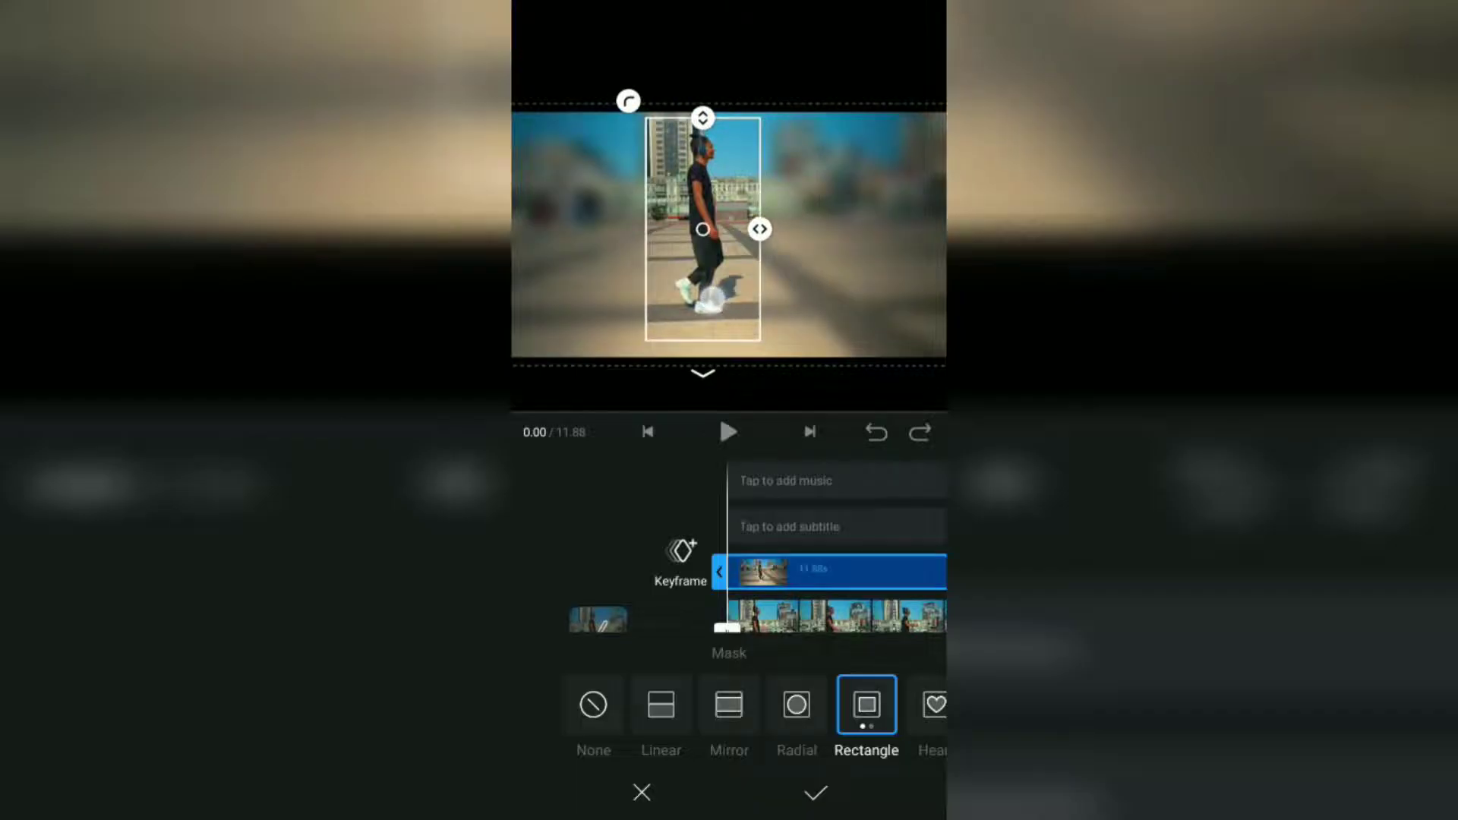
pyautogui.moveTo(759, 231); pyautogui.dragTo(737, 231)
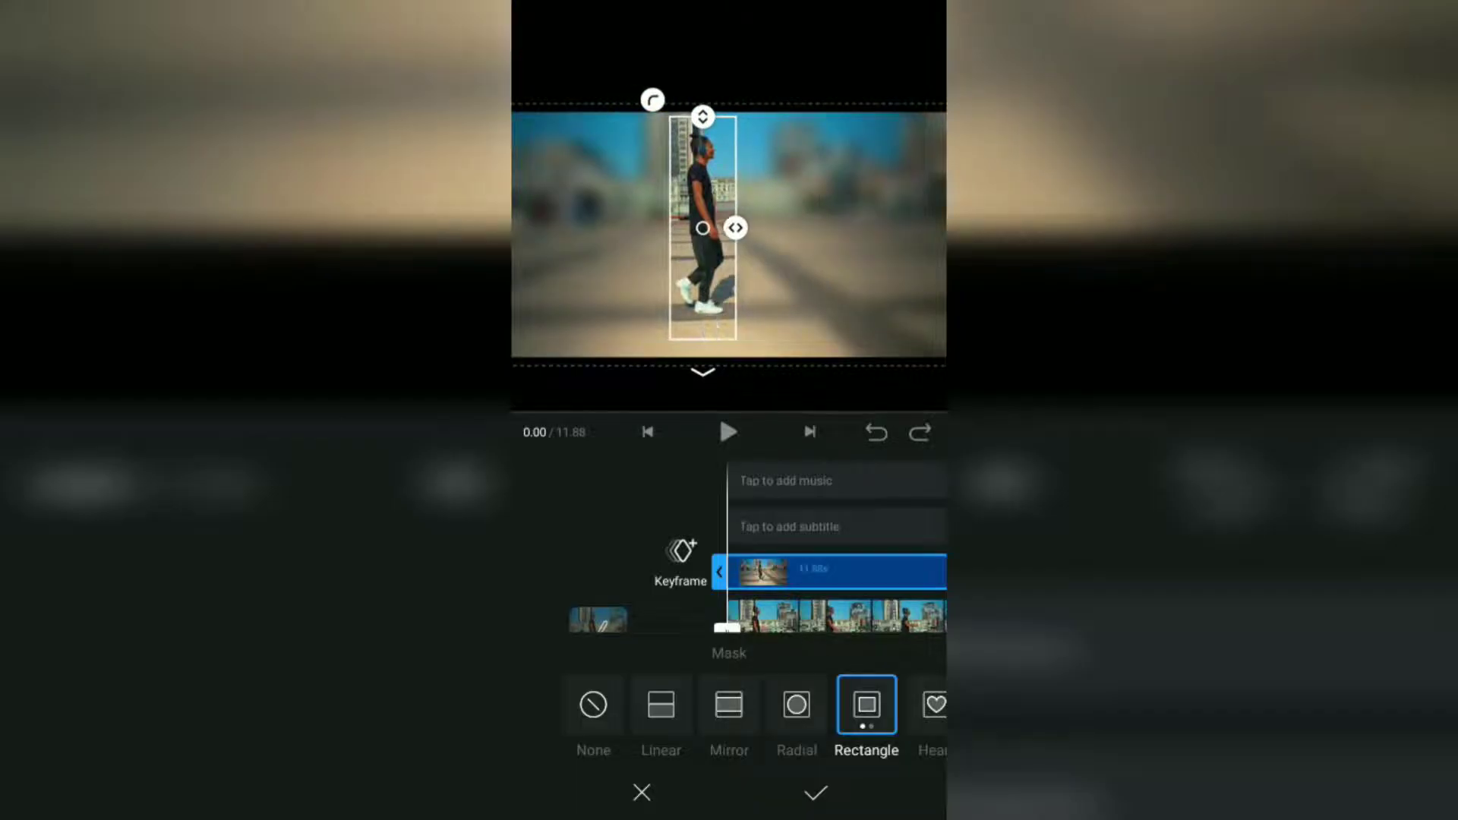
pyautogui.moveTo(702, 117); pyautogui.dragTo(702, 136)
pyautogui.moveTo(822, 222); pyautogui.dragTo(823, 235)
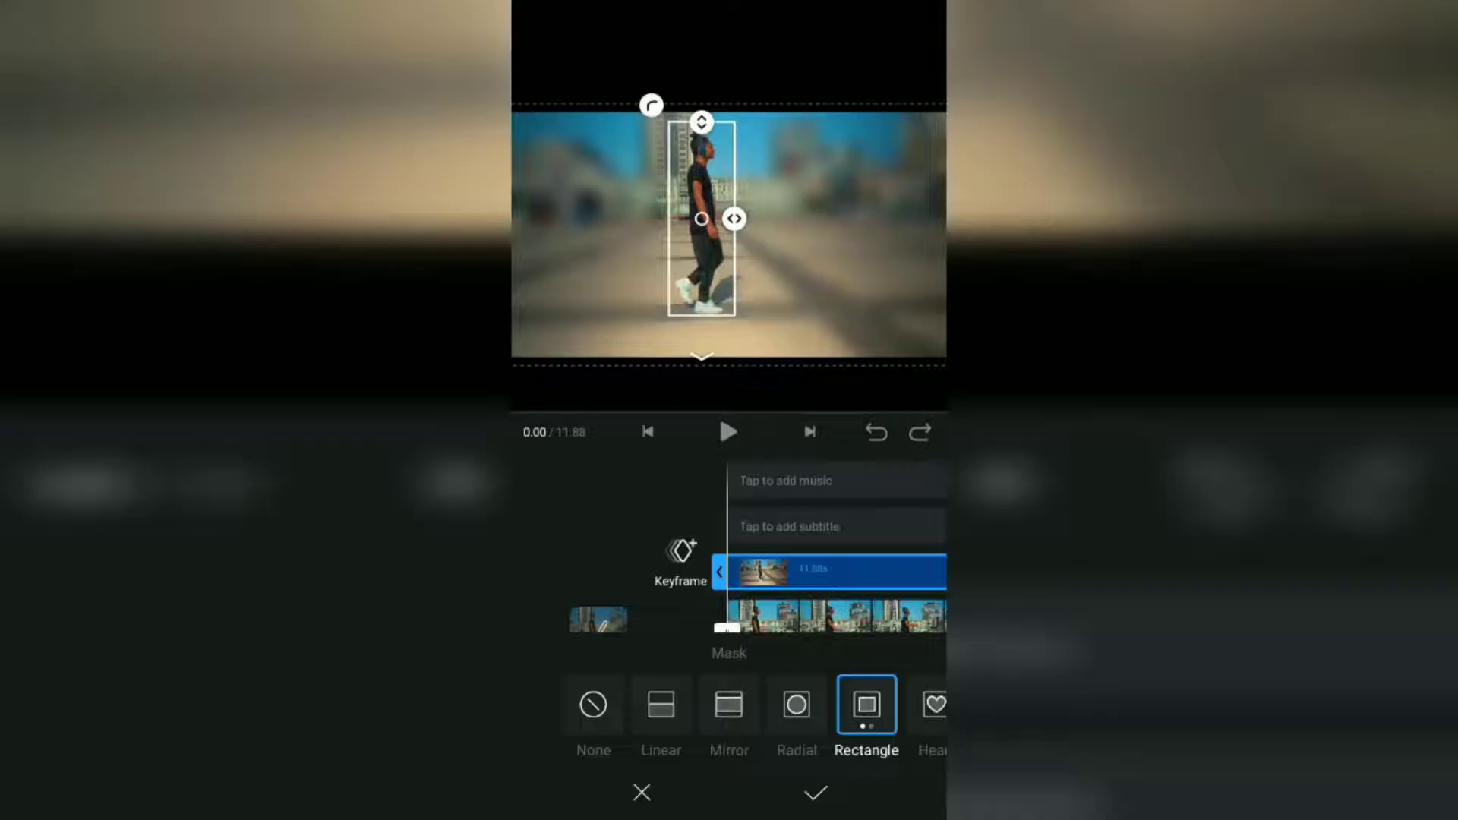
pyautogui.moveTo(849, 247); pyautogui.dragTo(828, 252)
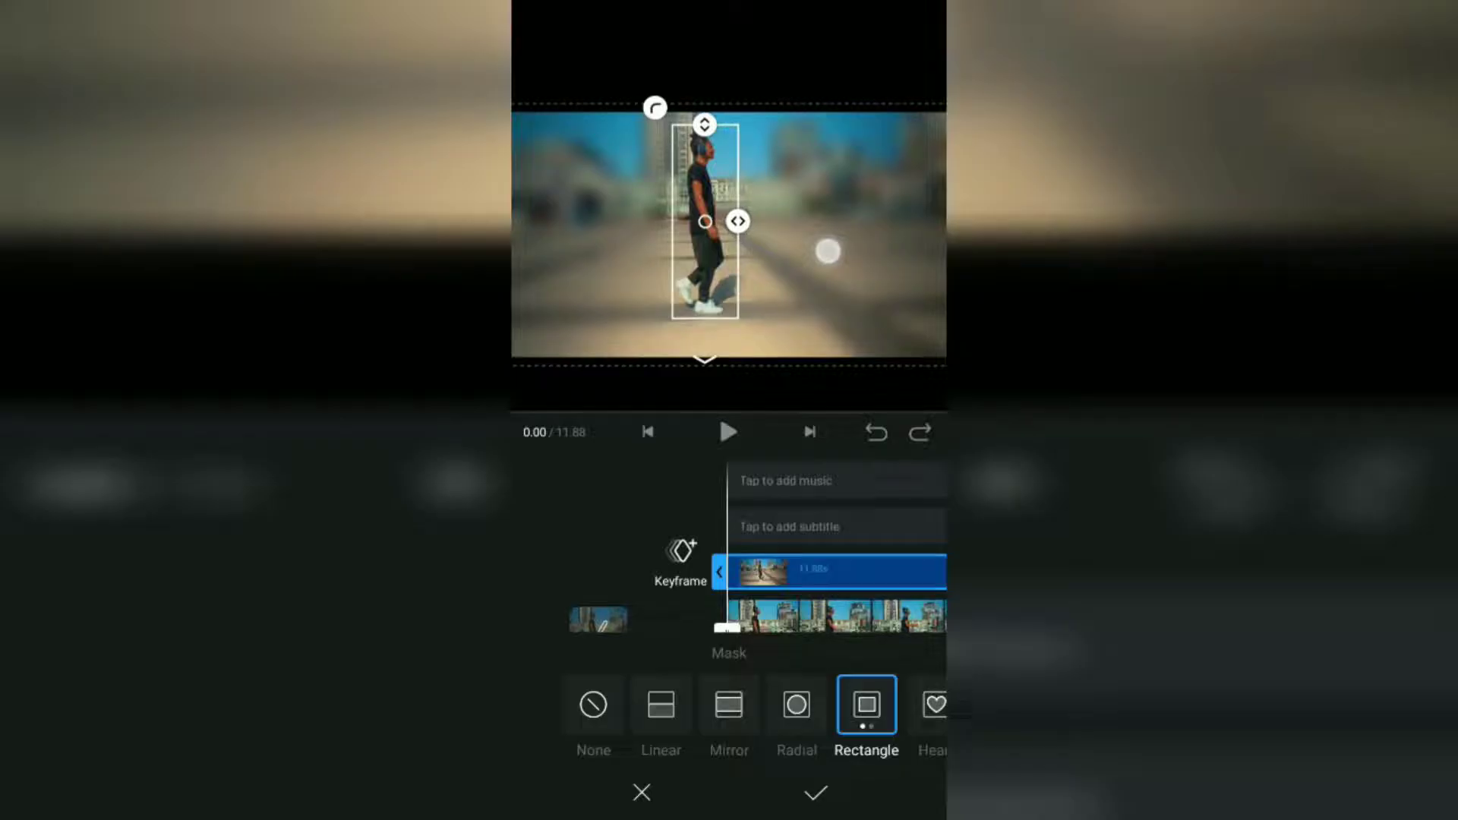
pyautogui.click(816, 792)
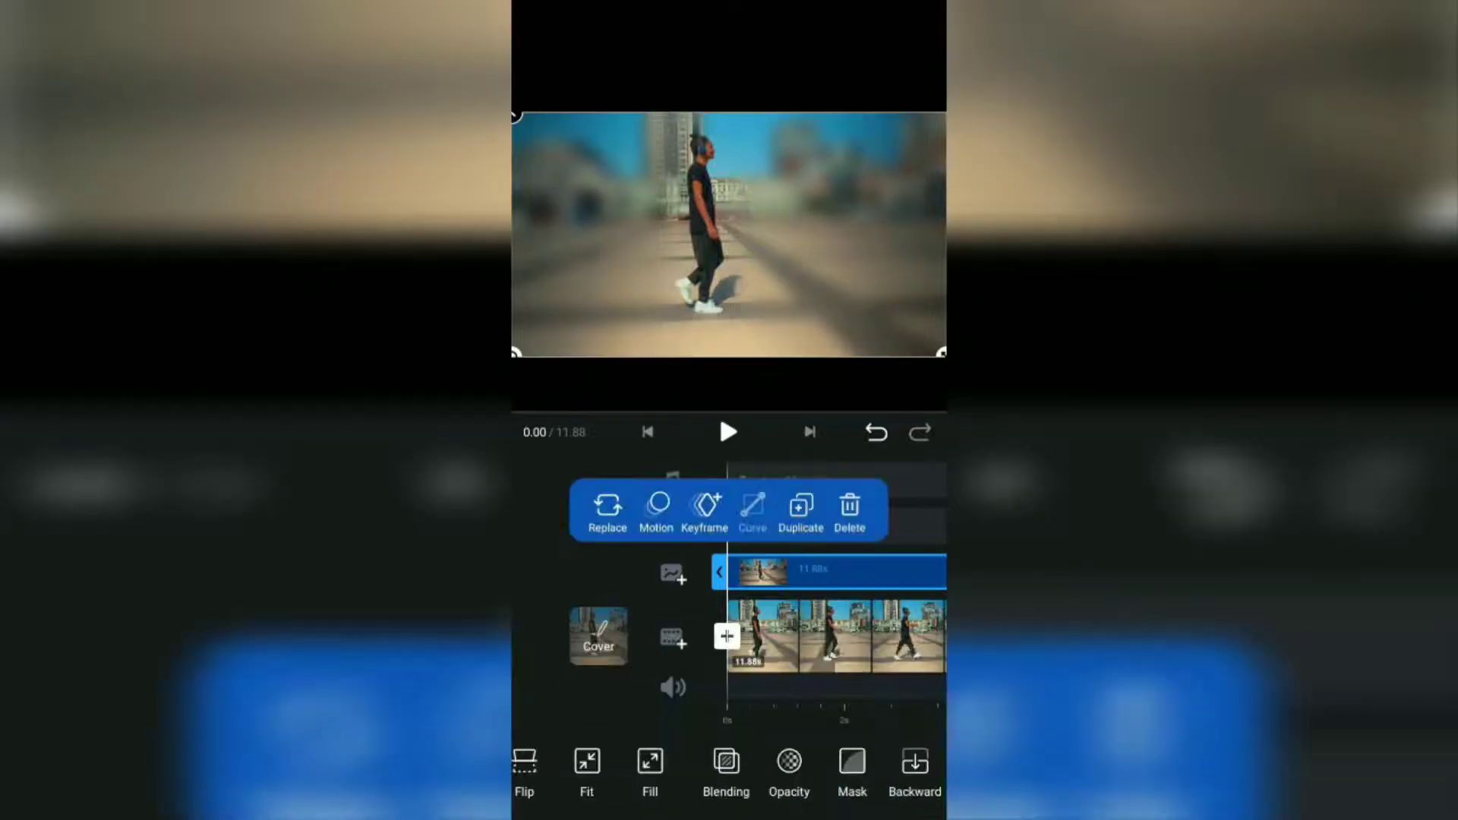
# Play the video to preview the sharp man on blurred background, then rewind to the start
pyautogui.click(729, 432)
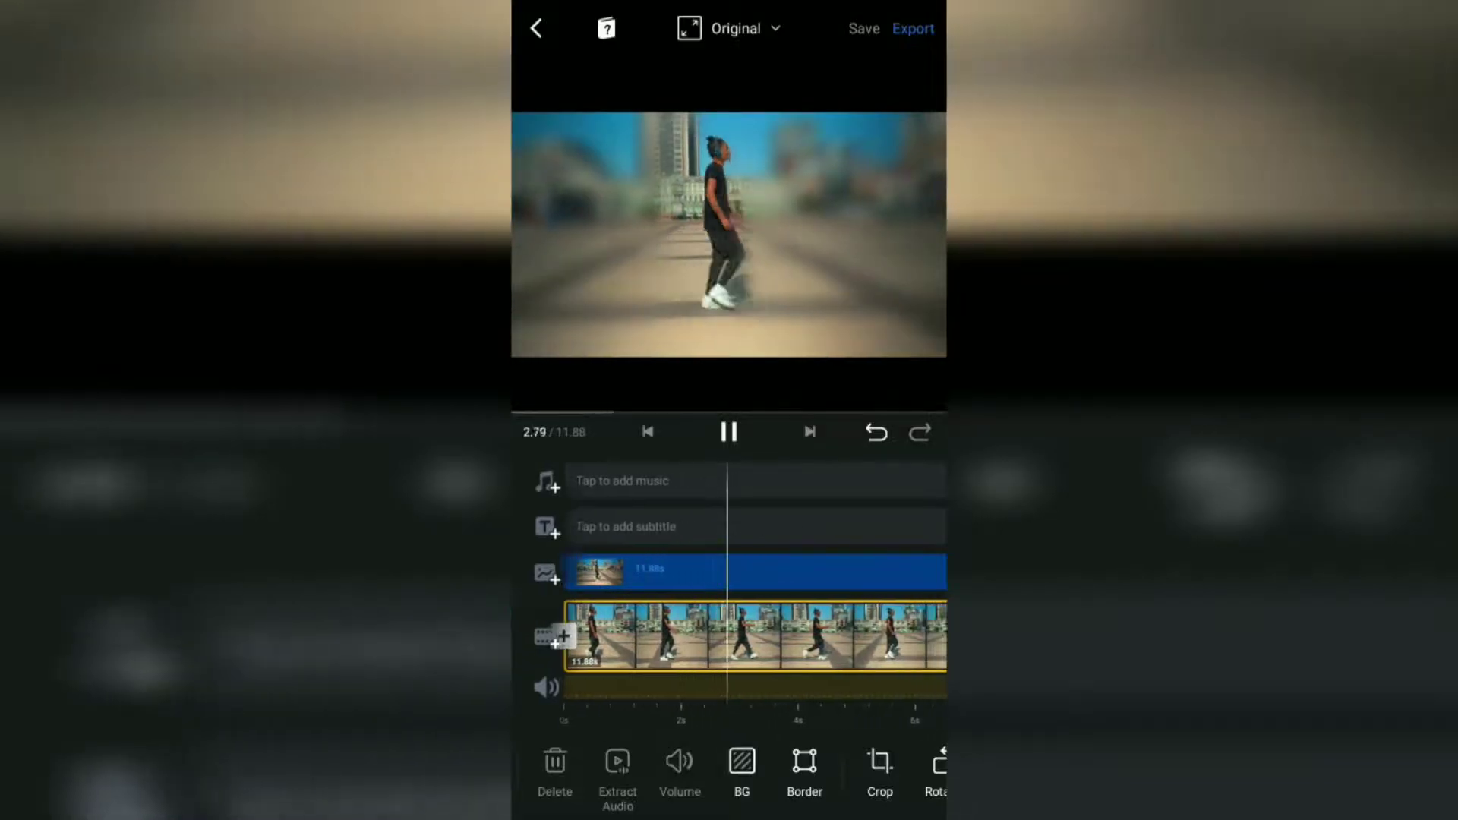
pyautogui.click(730, 432)
pyautogui.click(647, 432)
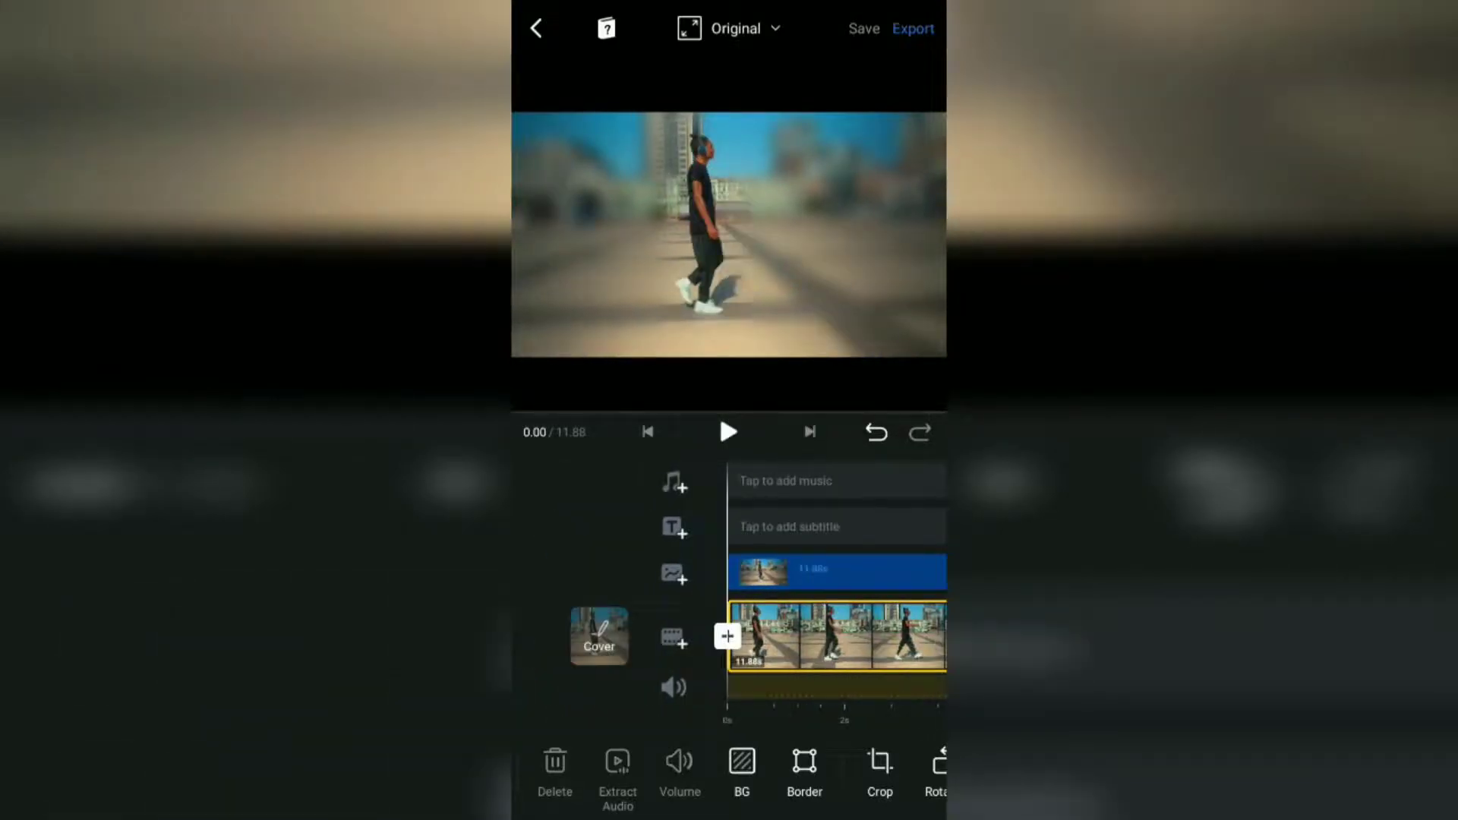
# Select the PiP clip, reopen its Rectangle mask and add a mask keyframe at 0.00
pyautogui.click(798, 570)
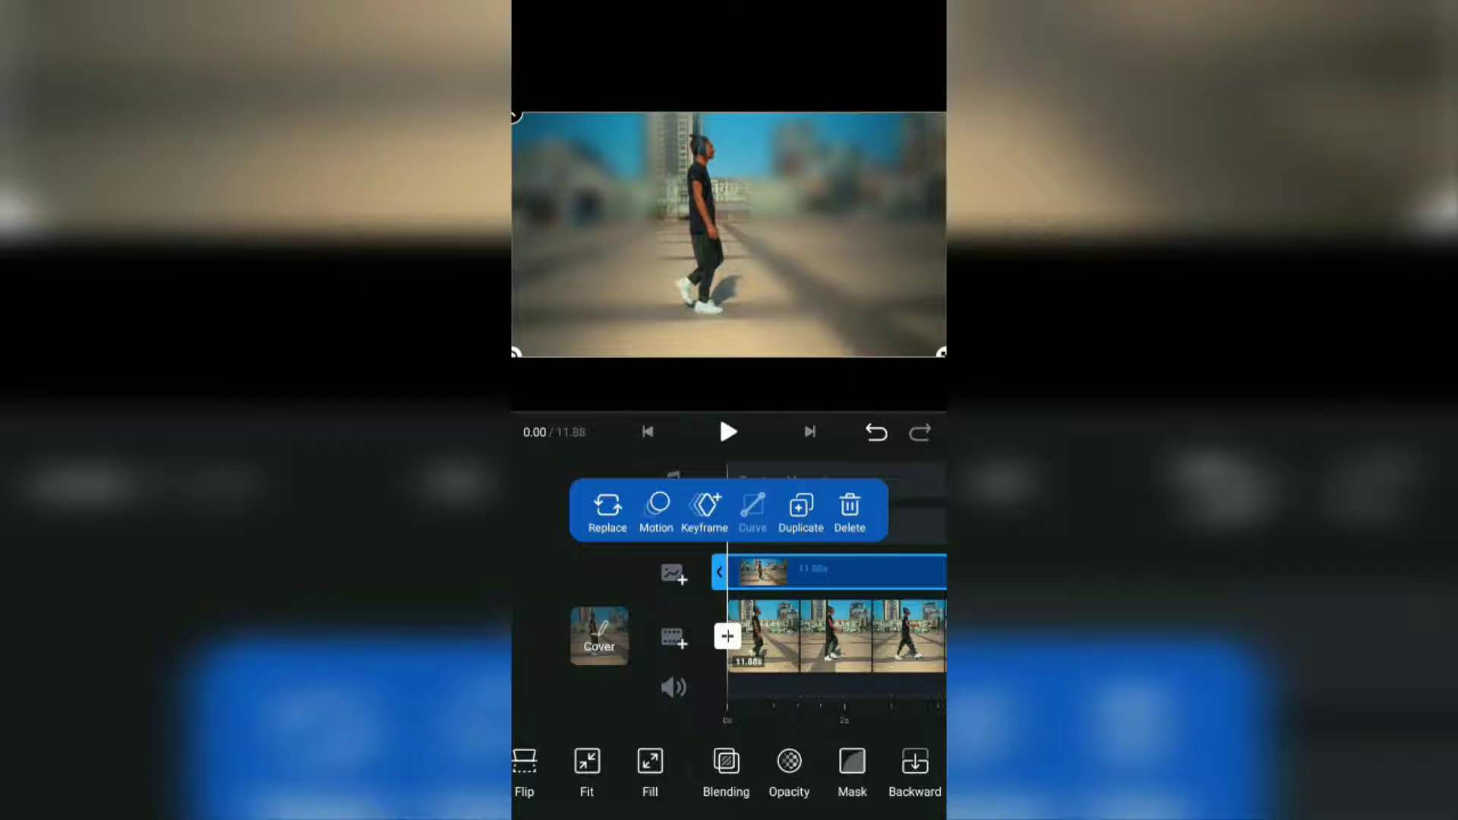
pyautogui.click(852, 773)
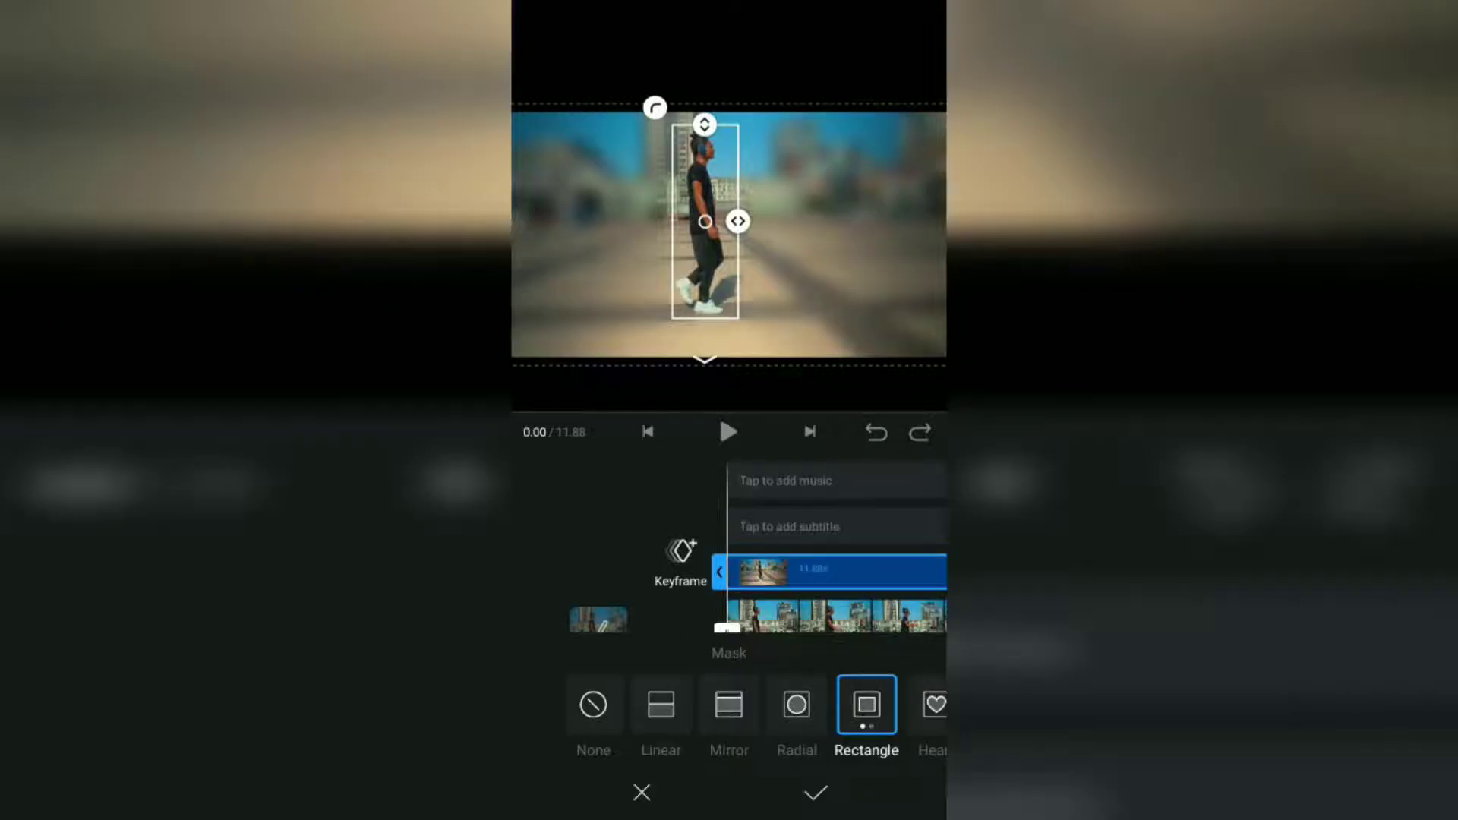
pyautogui.click(681, 551)
# Round the mask corners and keyframe its position, width and tilt to follow the man through the first seconds
pyautogui.moveTo(862, 573); pyautogui.dragTo(814, 573)
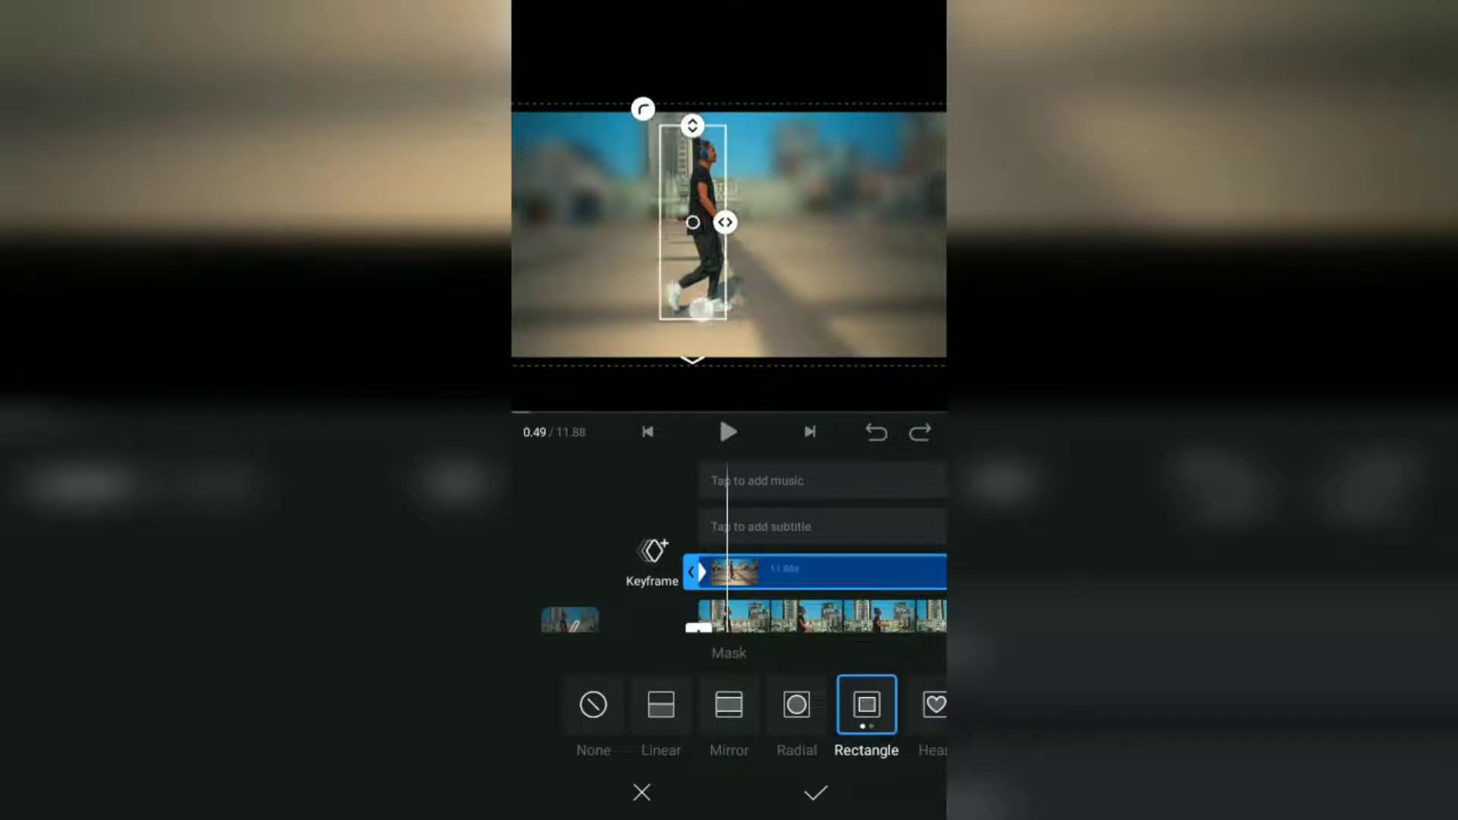
pyautogui.moveTo(797, 282); pyautogui.dragTo(802, 290)
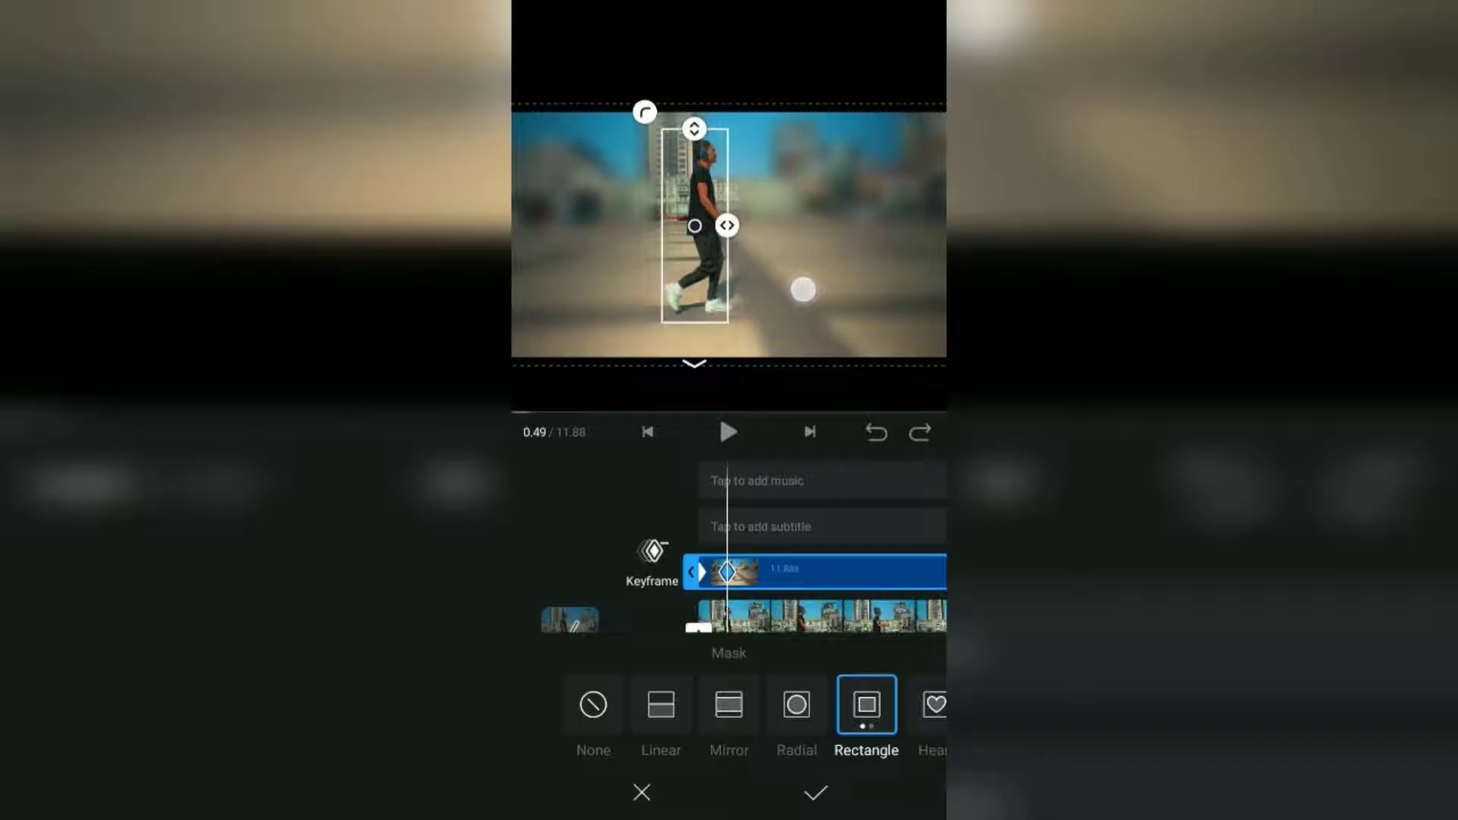
pyautogui.moveTo(645, 112); pyautogui.dragTo(623, 91)
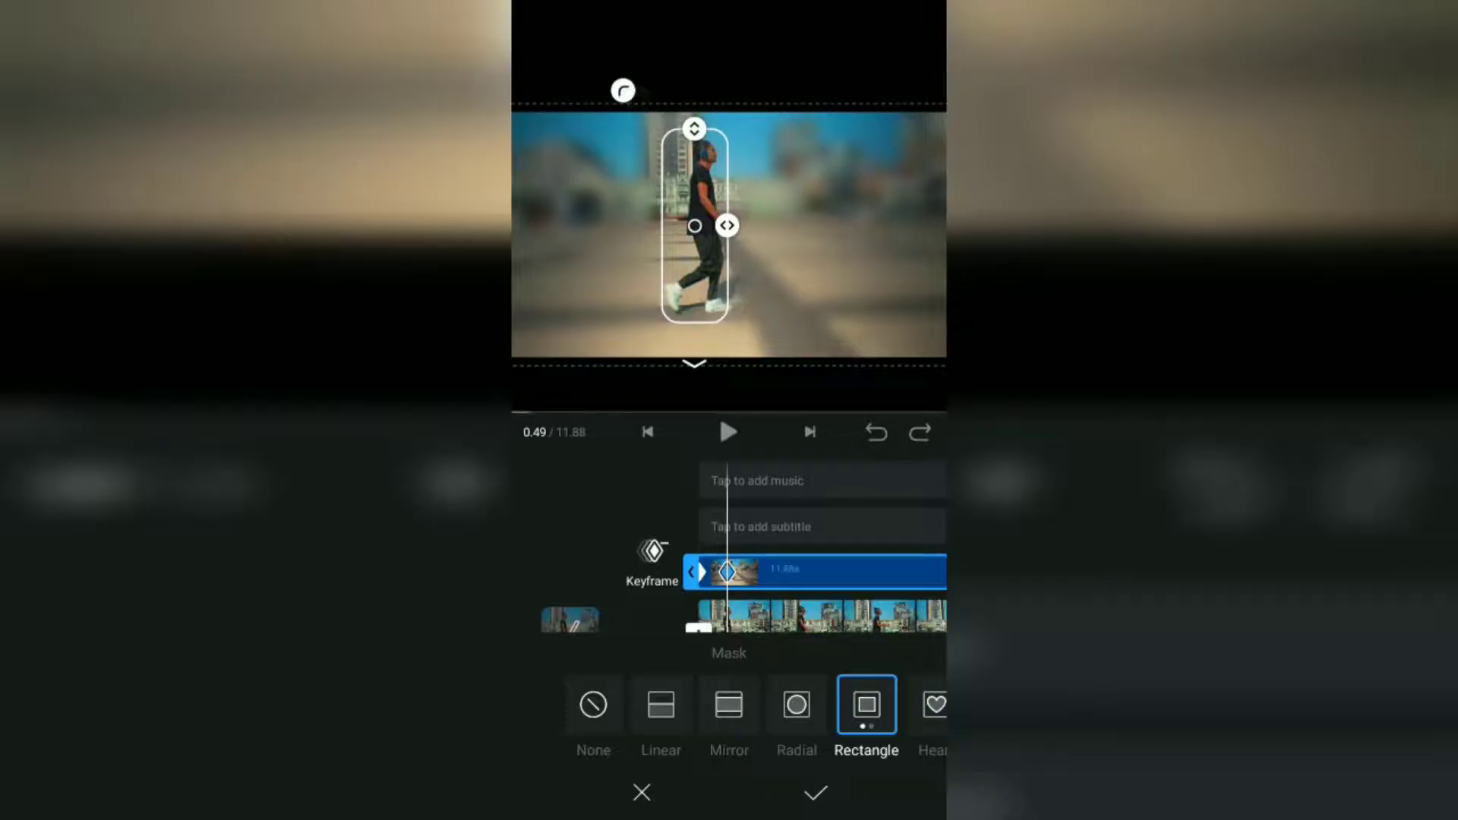
pyautogui.moveTo(816, 305); pyautogui.dragTo(821, 306)
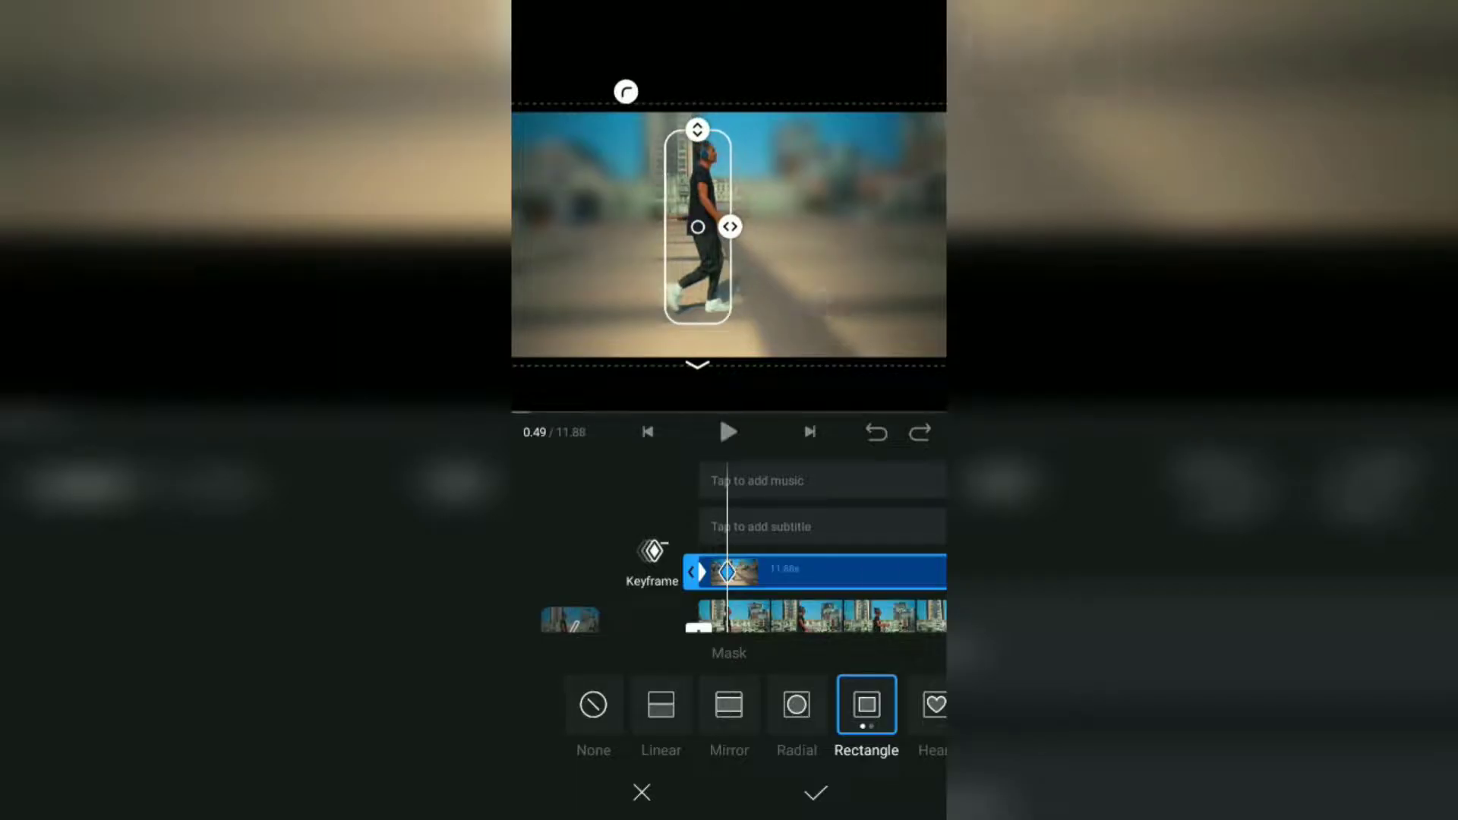
pyautogui.moveTo(707, 621); pyautogui.dragTo(681, 621)
pyautogui.moveTo(786, 308); pyautogui.dragTo(772, 233)
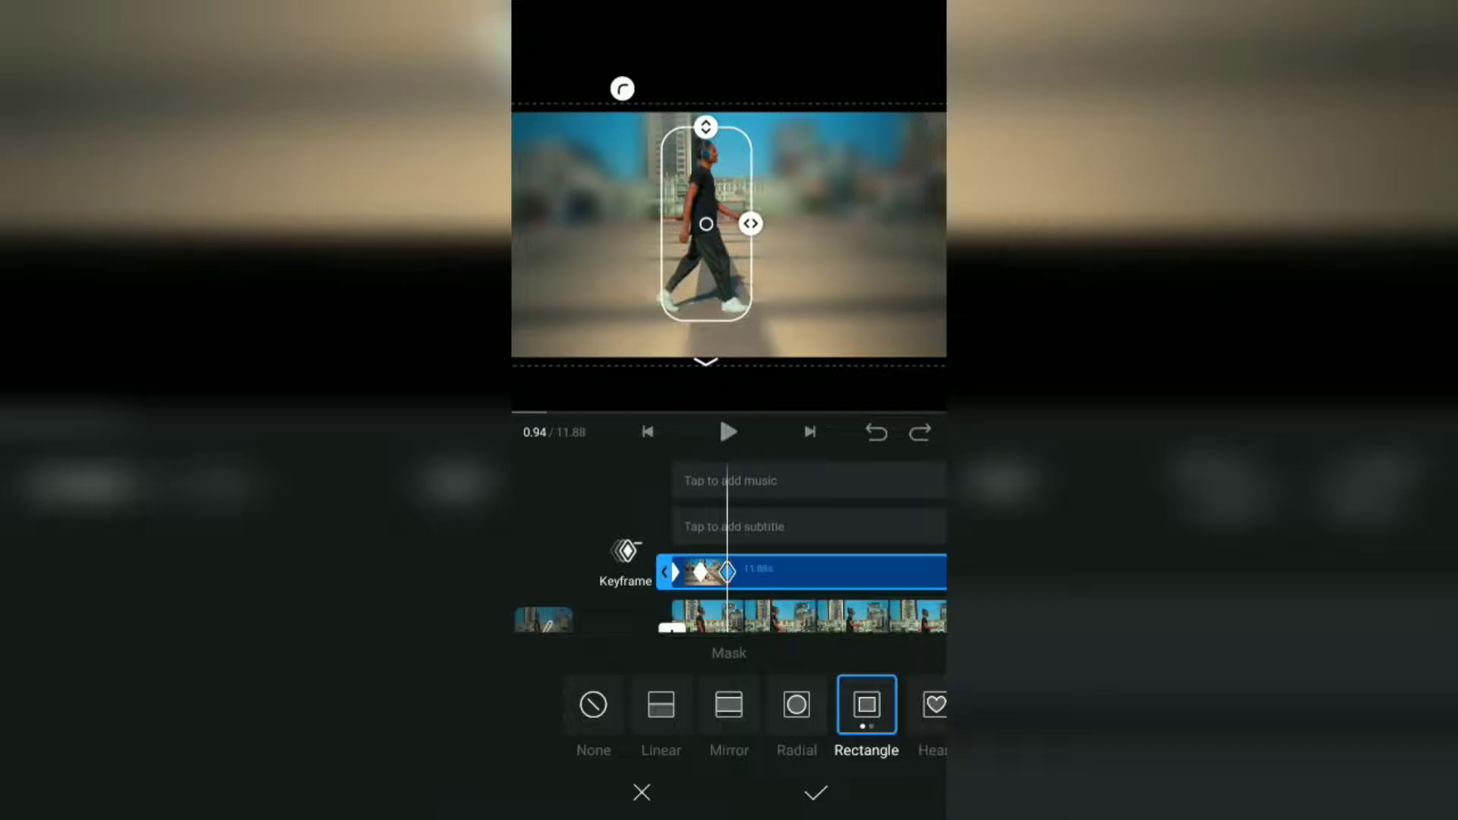
pyautogui.moveTo(622, 88); pyautogui.dragTo(642, 76)
pyautogui.moveTo(728, 621); pyautogui.dragTo(683, 620)
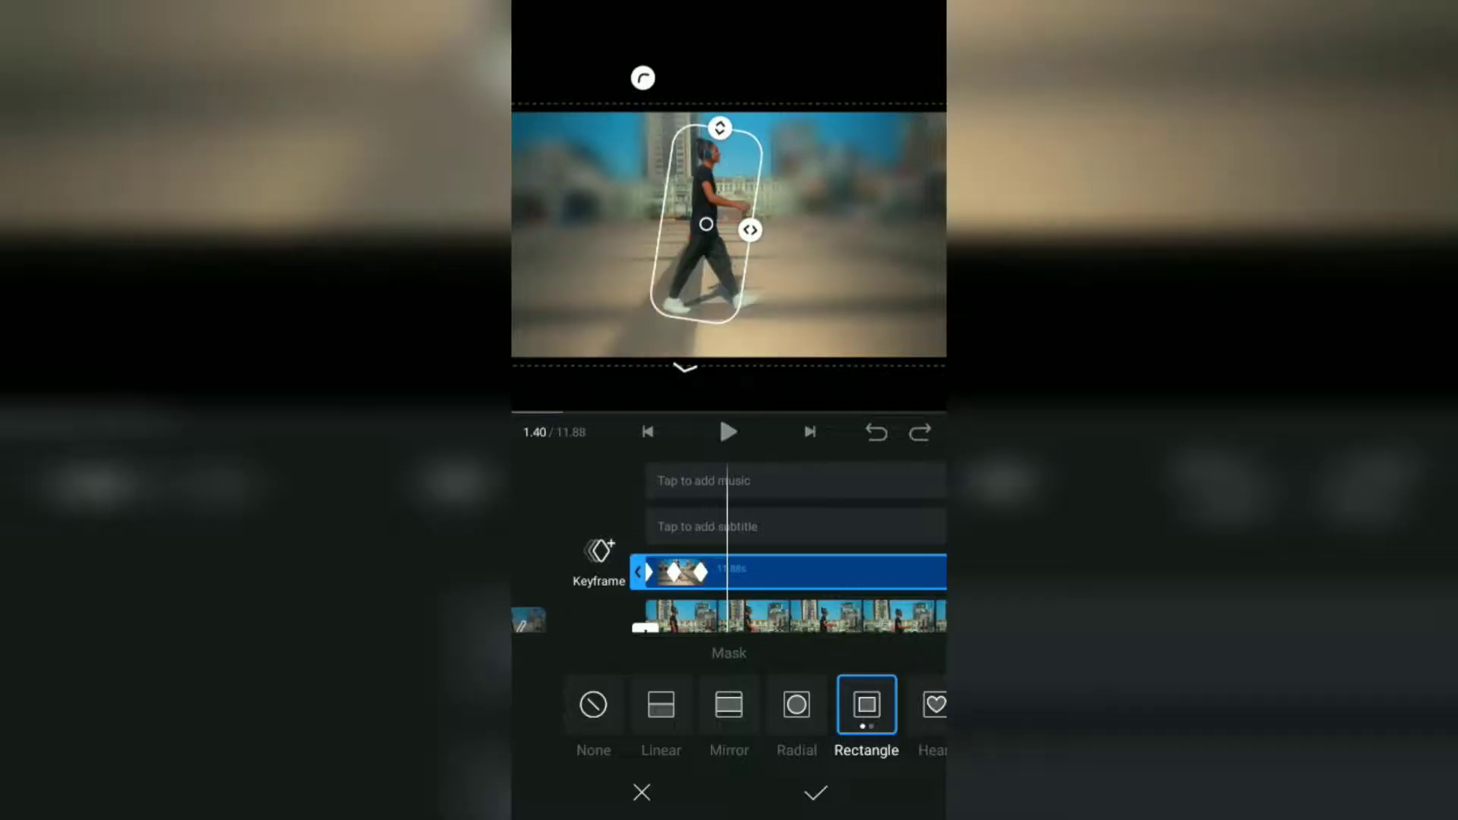
pyautogui.moveTo(642, 76); pyautogui.dragTo(625, 87)
pyautogui.moveTo(811, 225); pyautogui.dragTo(827, 220)
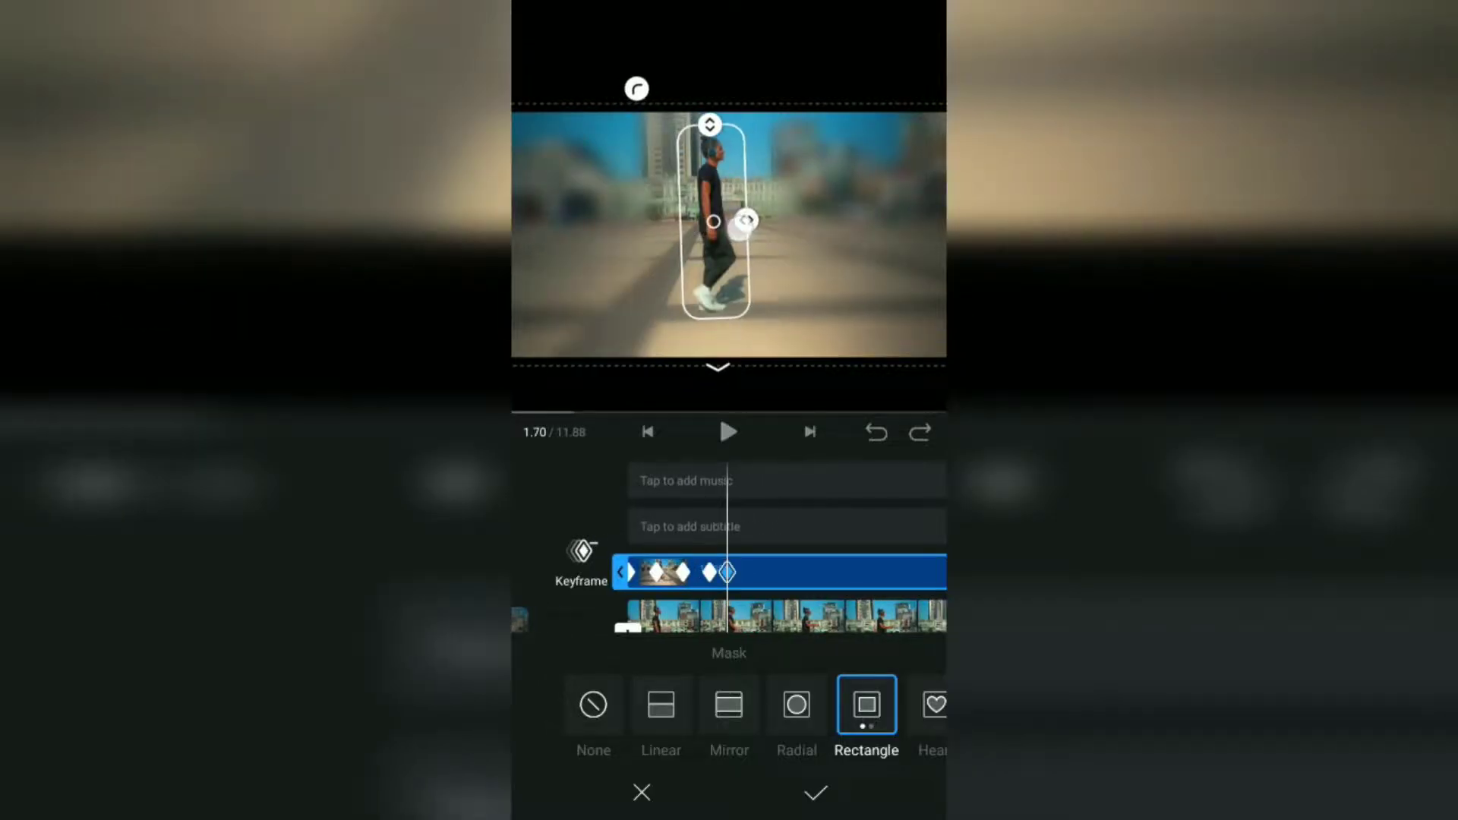
# Scrub from about 1.94 to 3.79 seconds, resizing and repositioning the mask at each stop
pyautogui.moveTo(729, 620); pyautogui.dragTo(715, 621)
pyautogui.moveTo(756, 220); pyautogui.dragTo(743, 220)
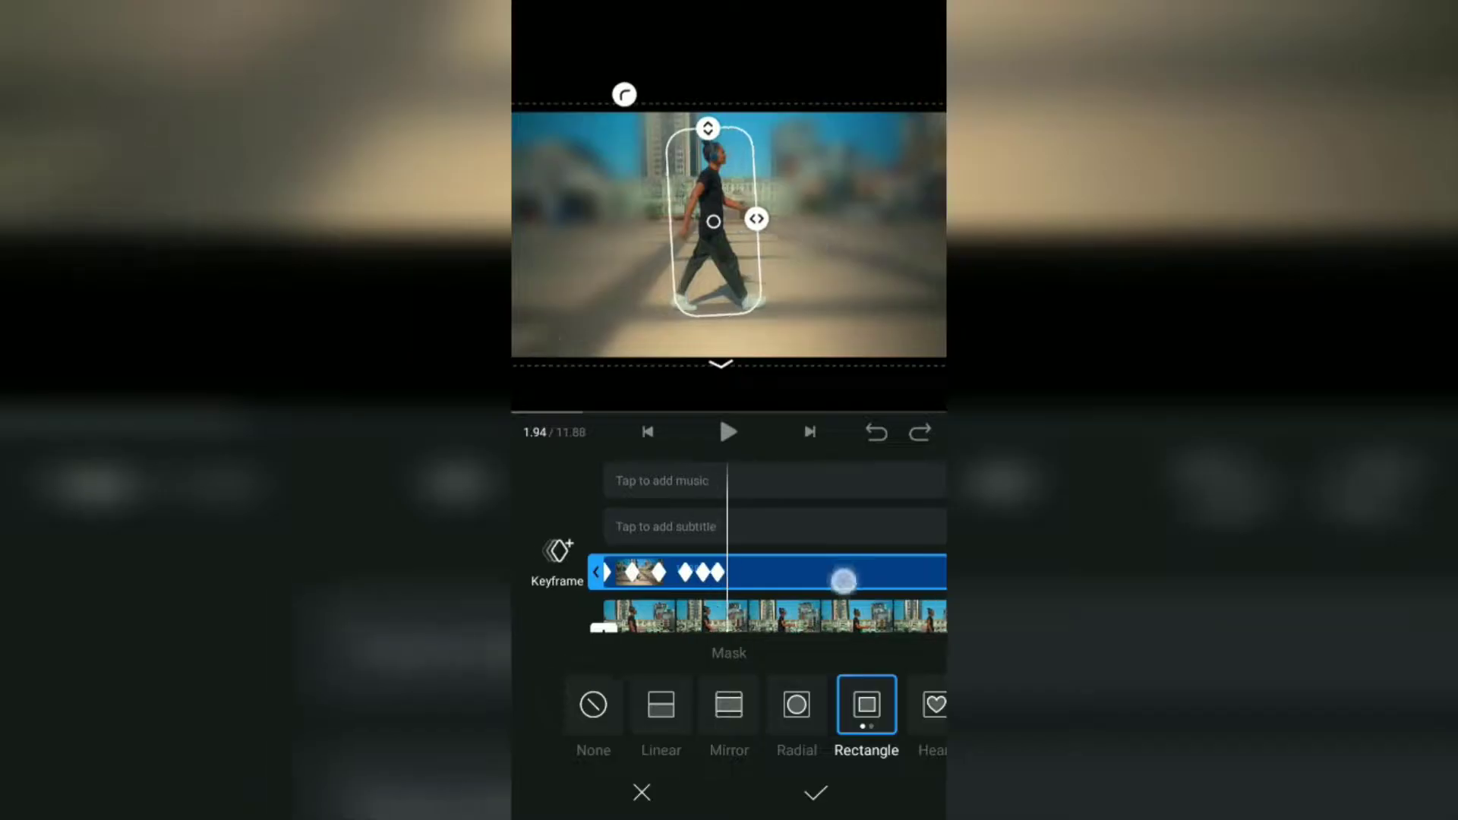
pyautogui.moveTo(729, 620); pyautogui.dragTo(695, 621)
pyautogui.moveTo(742, 220); pyautogui.dragTo(766, 223)
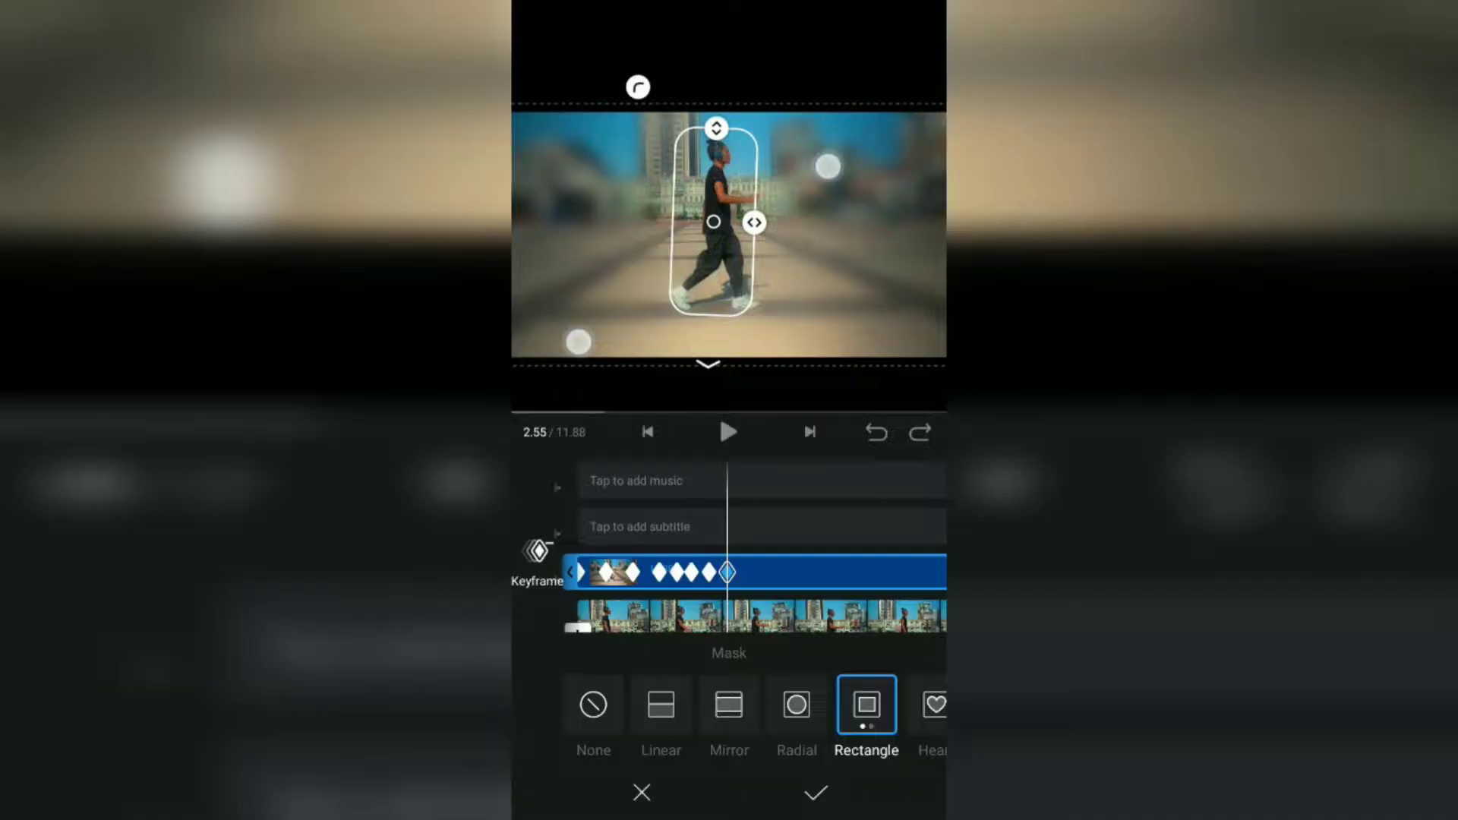
pyautogui.moveTo(729, 621); pyautogui.dragTo(688, 620)
pyautogui.moveTo(754, 220); pyautogui.dragTo(761, 221)
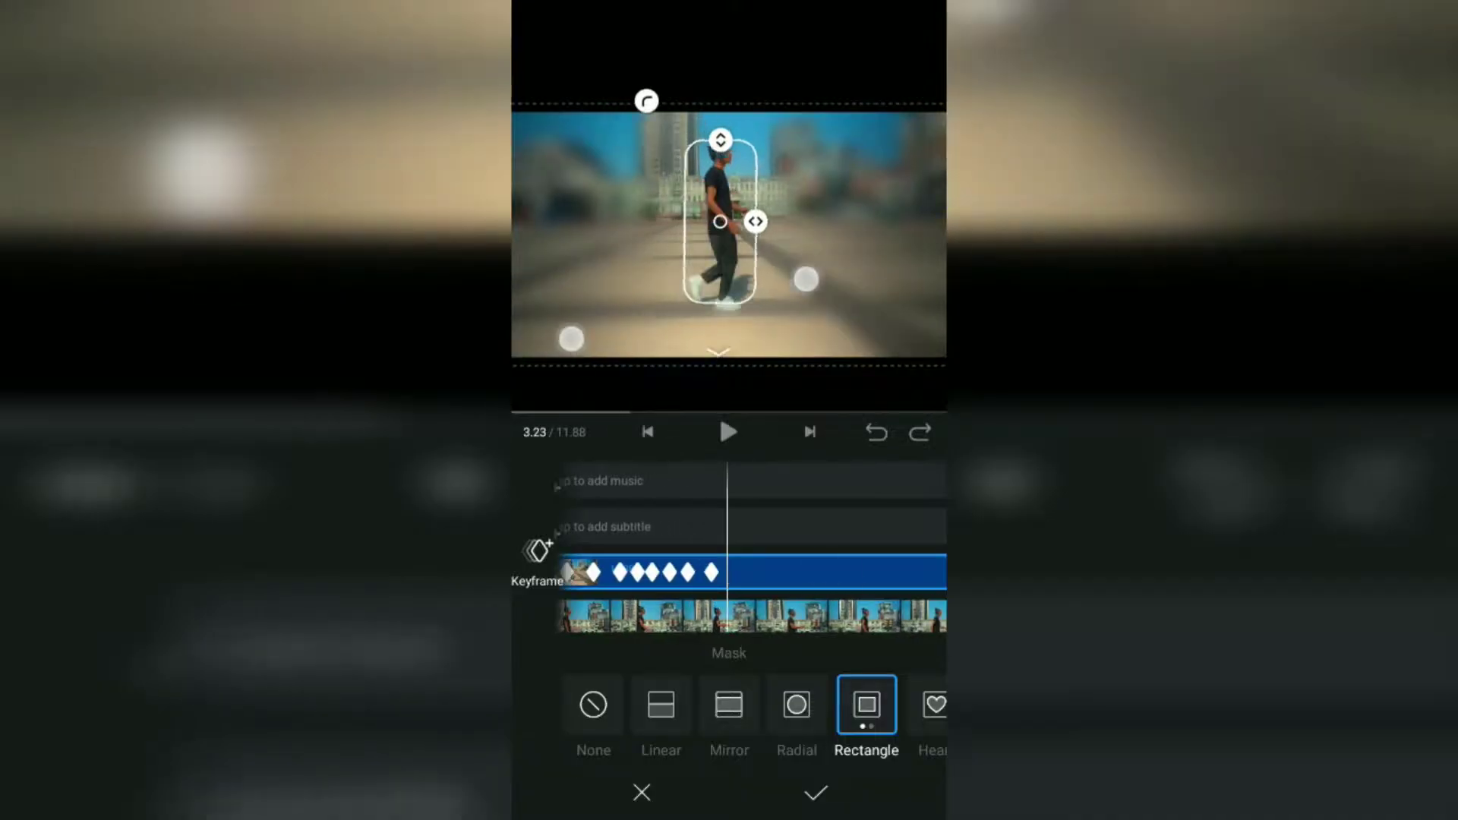
pyautogui.moveTo(729, 622); pyautogui.dragTo(708, 621)
pyautogui.moveTo(759, 220); pyautogui.dragTo(766, 220)
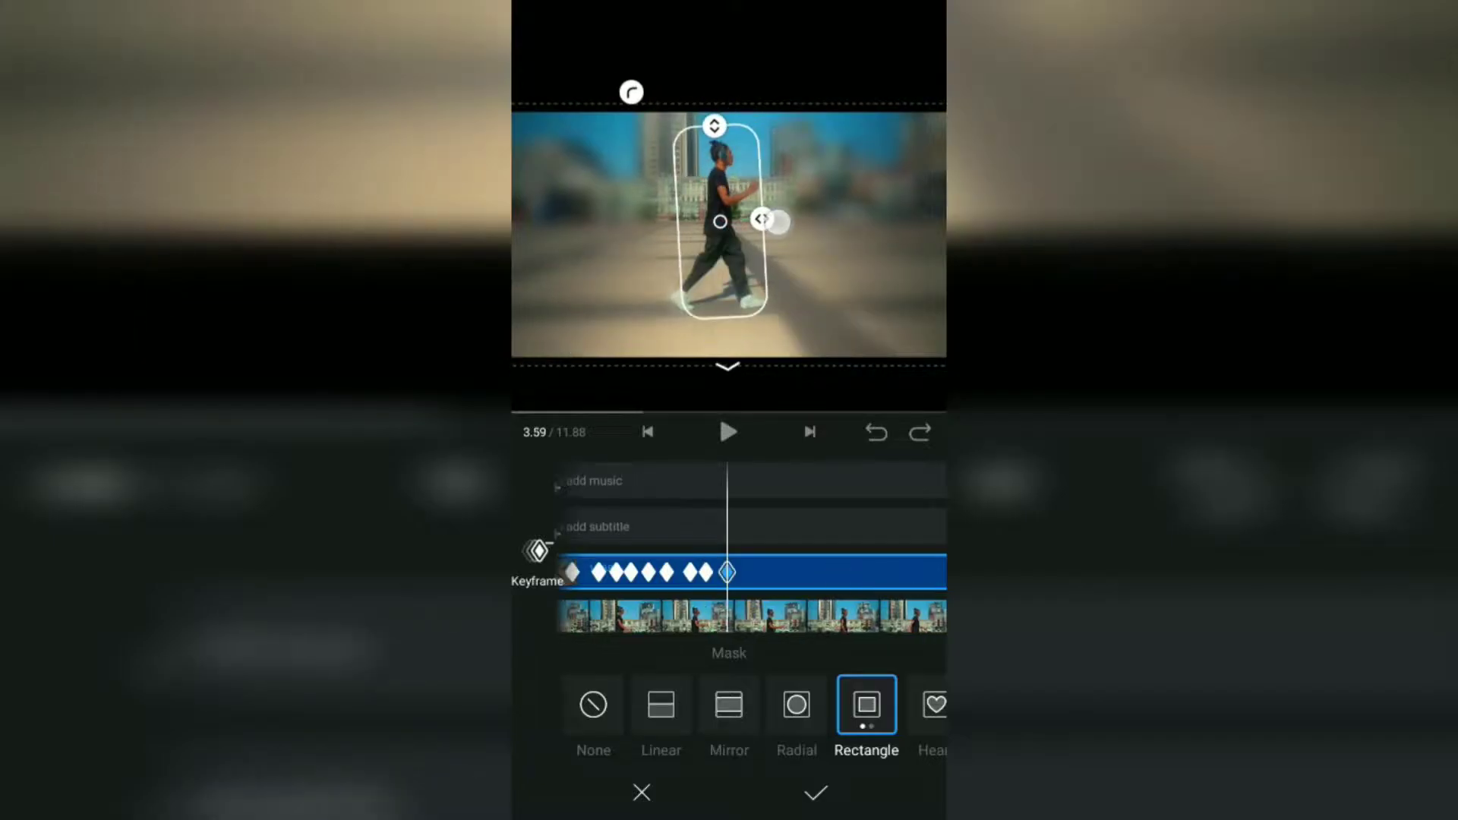
pyautogui.moveTo(860, 575); pyautogui.dragTo(813, 582)
pyautogui.moveTo(764, 224); pyautogui.dragTo(767, 223)
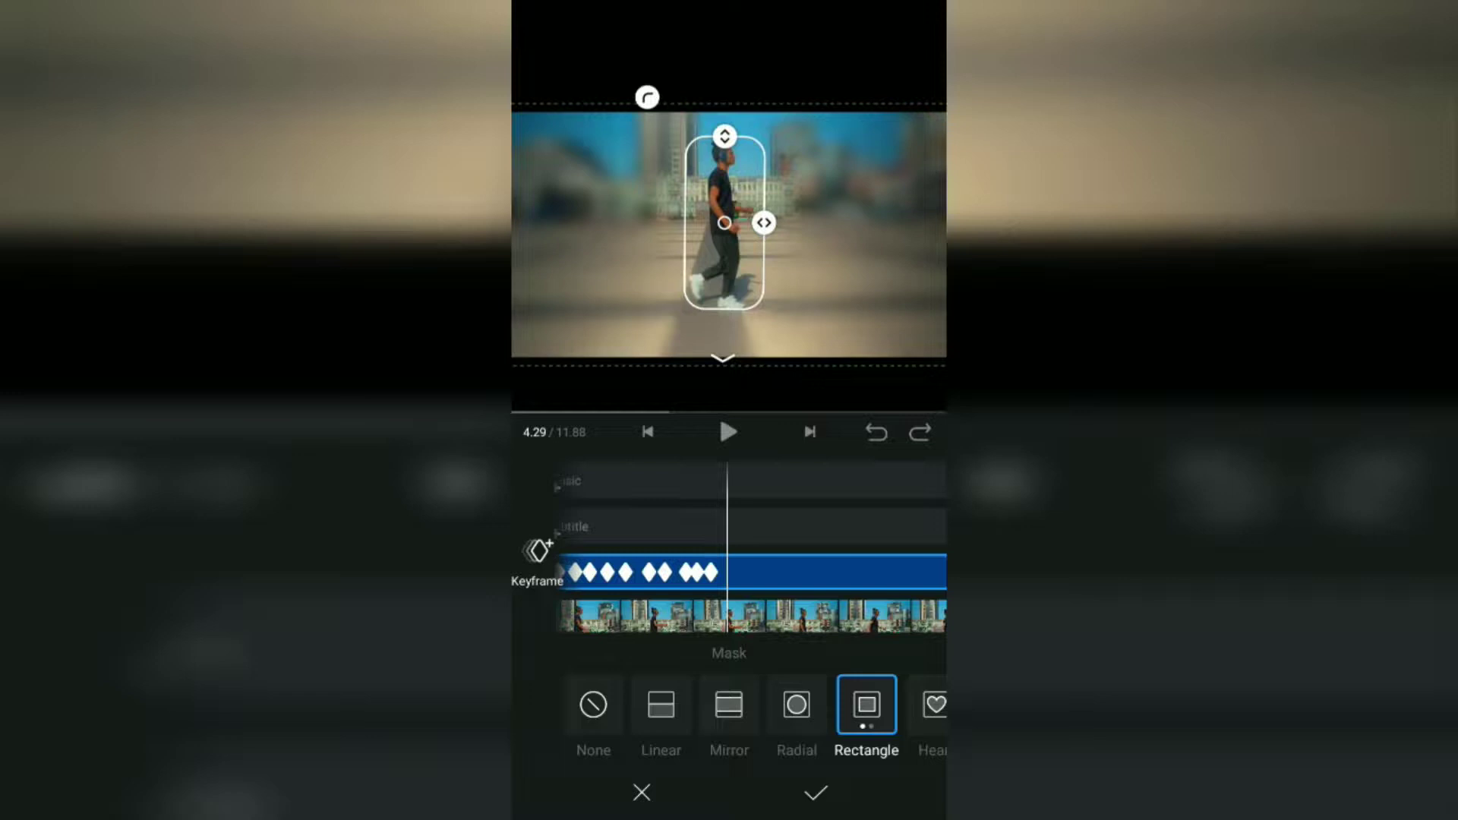
# Keep adjusting the mask from 4.64 seconds onward, scrubbing through 8.37 and 10.67 to the clip end
pyautogui.moveTo(798, 618); pyautogui.dragTo(786, 618)
pyautogui.moveTo(765, 223); pyautogui.dragTo(751, 226)
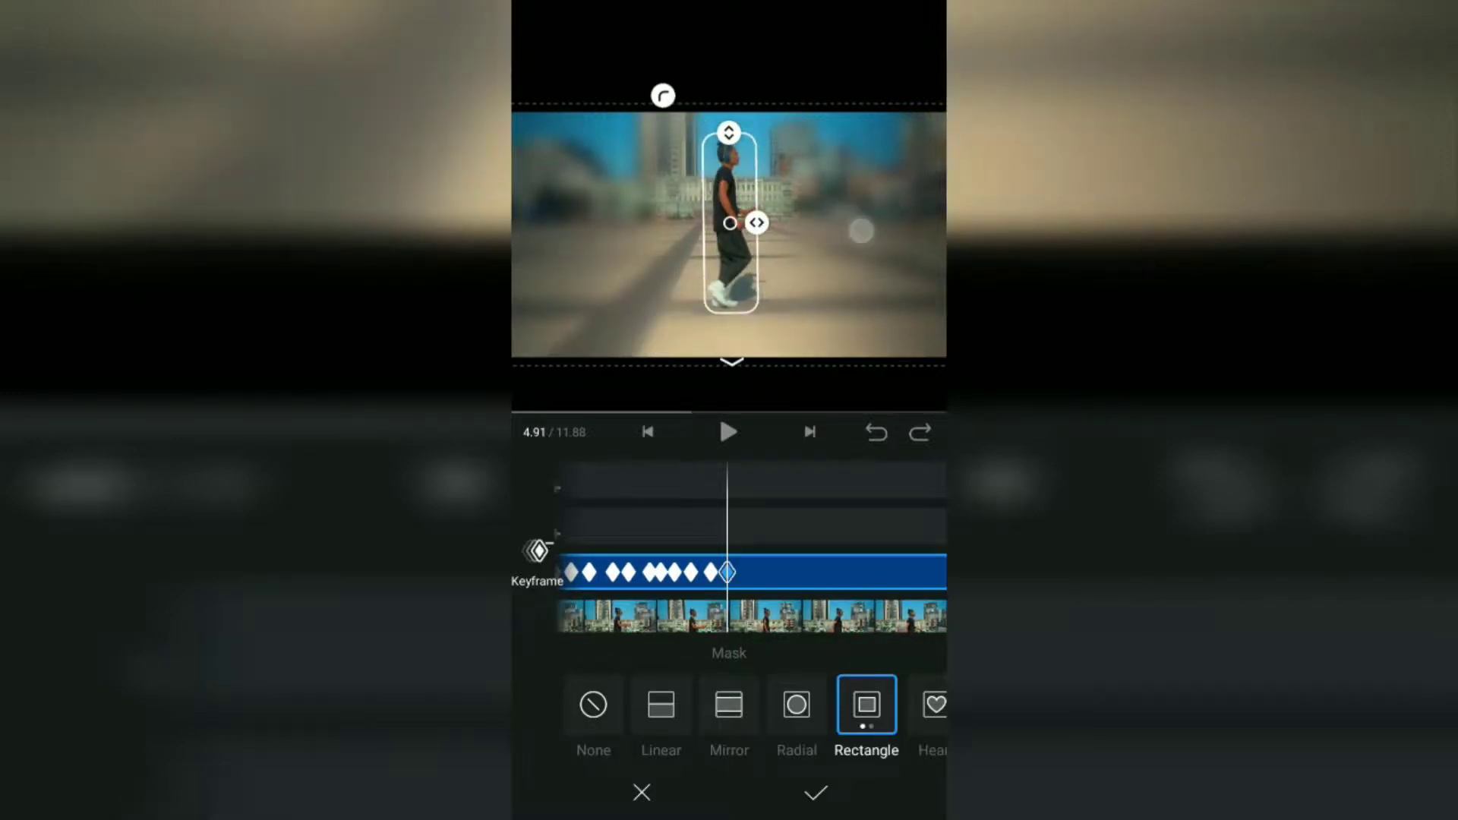
pyautogui.moveTo(797, 618); pyautogui.dragTo(780, 618)
pyautogui.moveTo(751, 226)
pyautogui.mouseDown()
pyautogui.moveTo(768, 223)
pyautogui.moveTo(756, 216)
pyautogui.mouseUp()
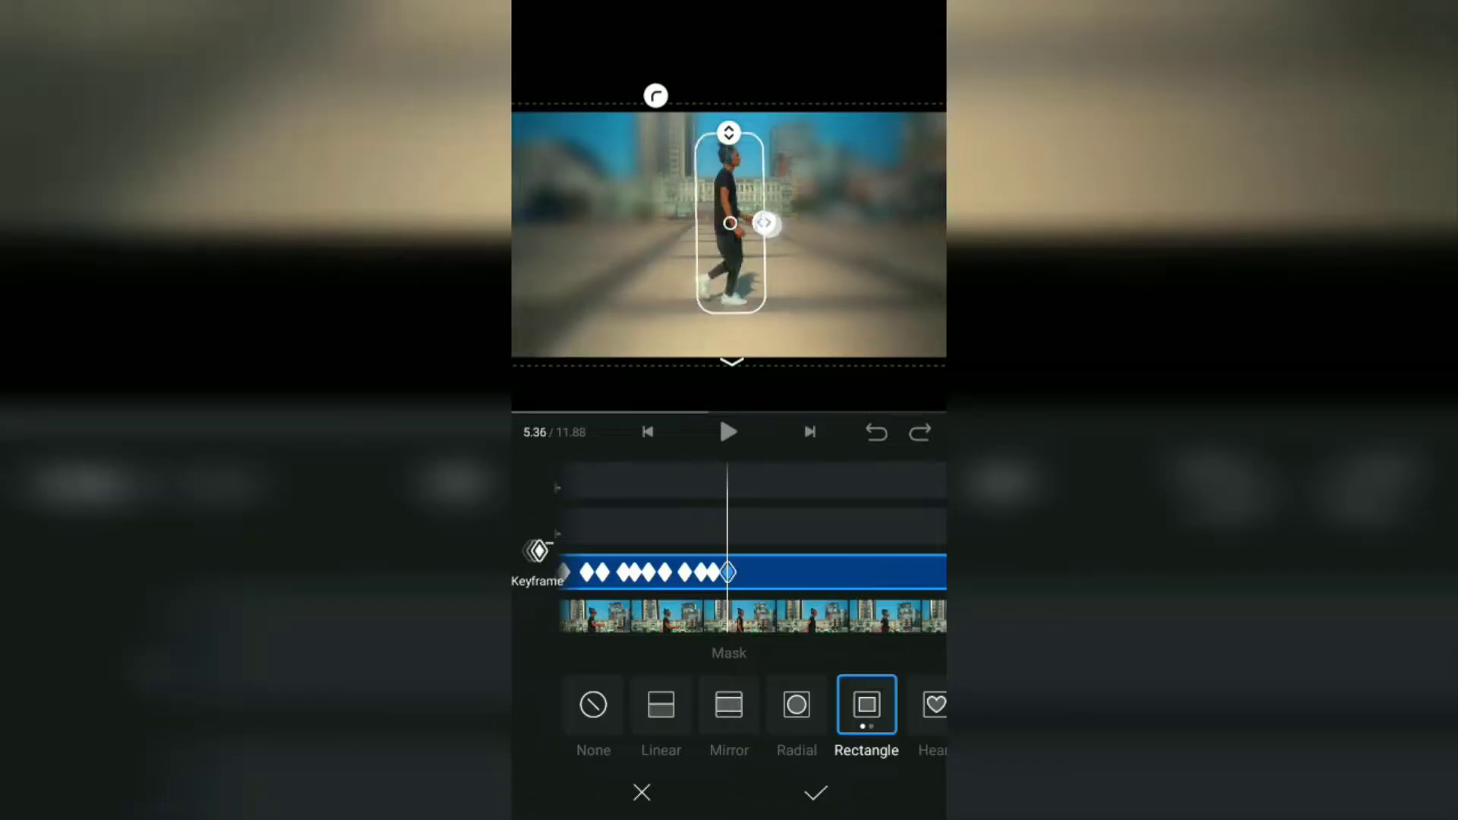
pyautogui.moveTo(797, 619); pyautogui.dragTo(779, 618)
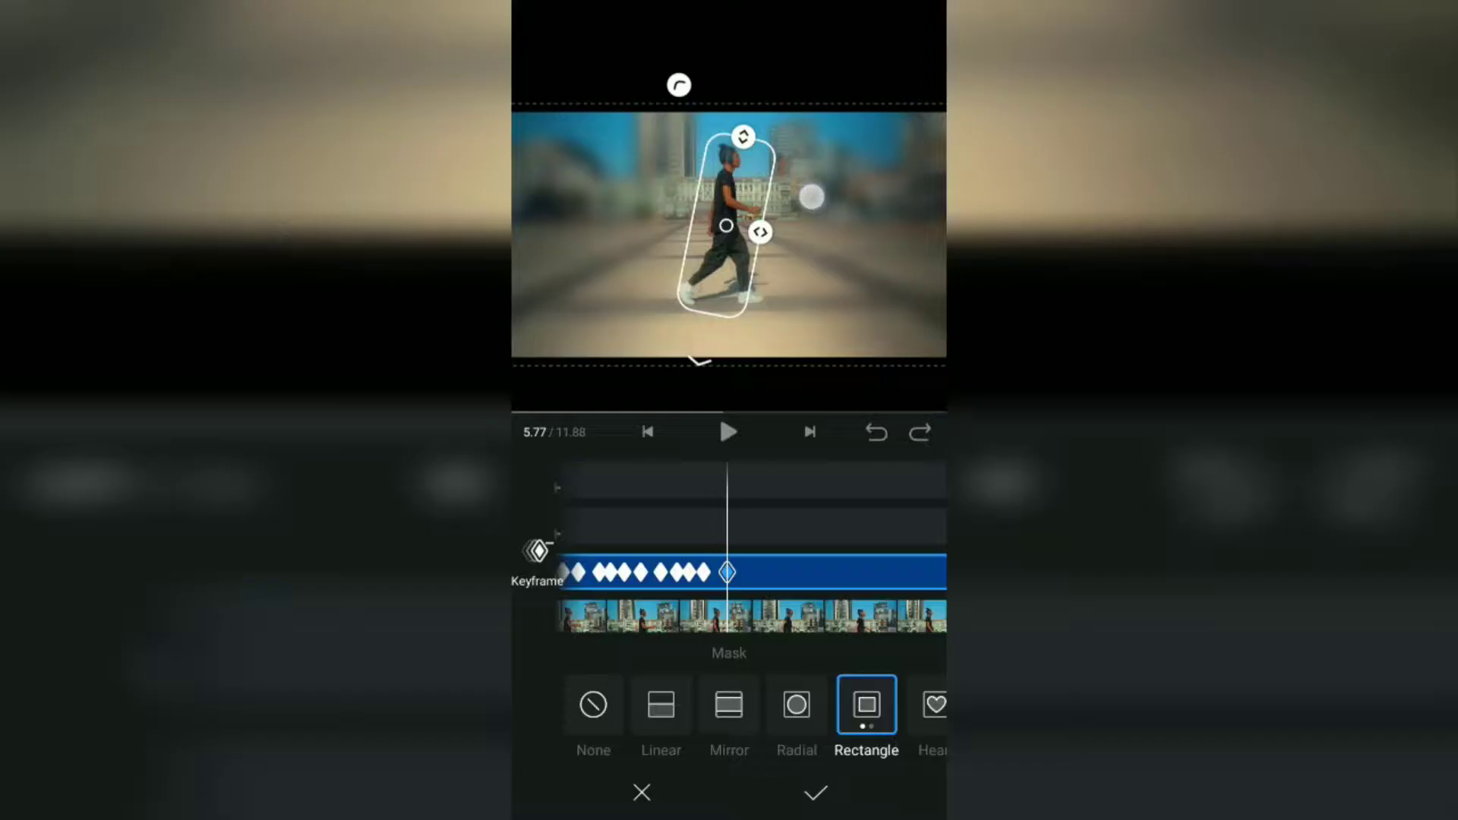
pyautogui.moveTo(753, 616); pyautogui.dragTo(740, 616)
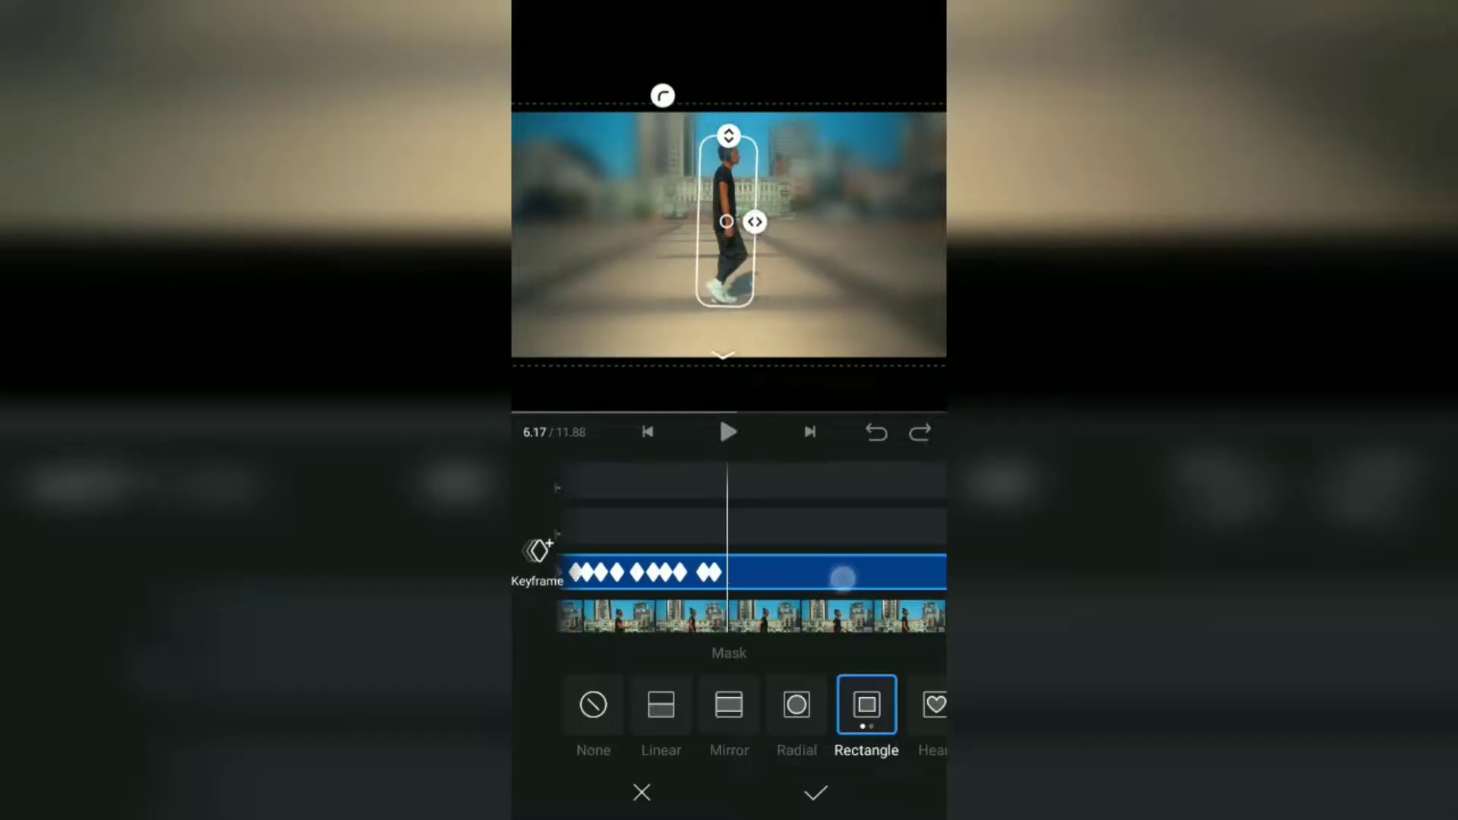
pyautogui.moveTo(754, 223); pyautogui.dragTo(780, 221)
pyautogui.moveTo(752, 617); pyautogui.dragTo(735, 616)
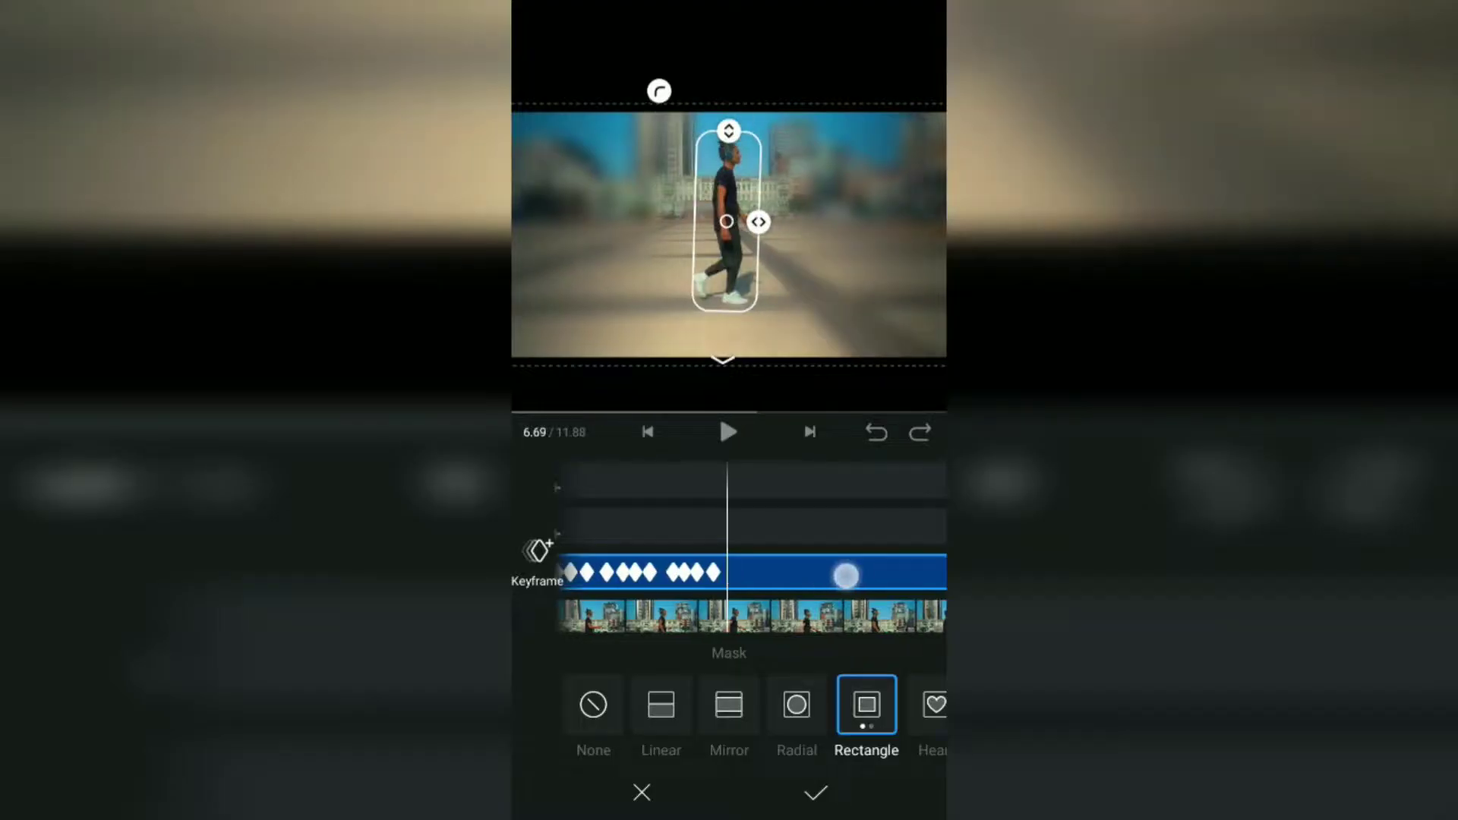
pyautogui.moveTo(845, 575); pyautogui.dragTo(729, 576)
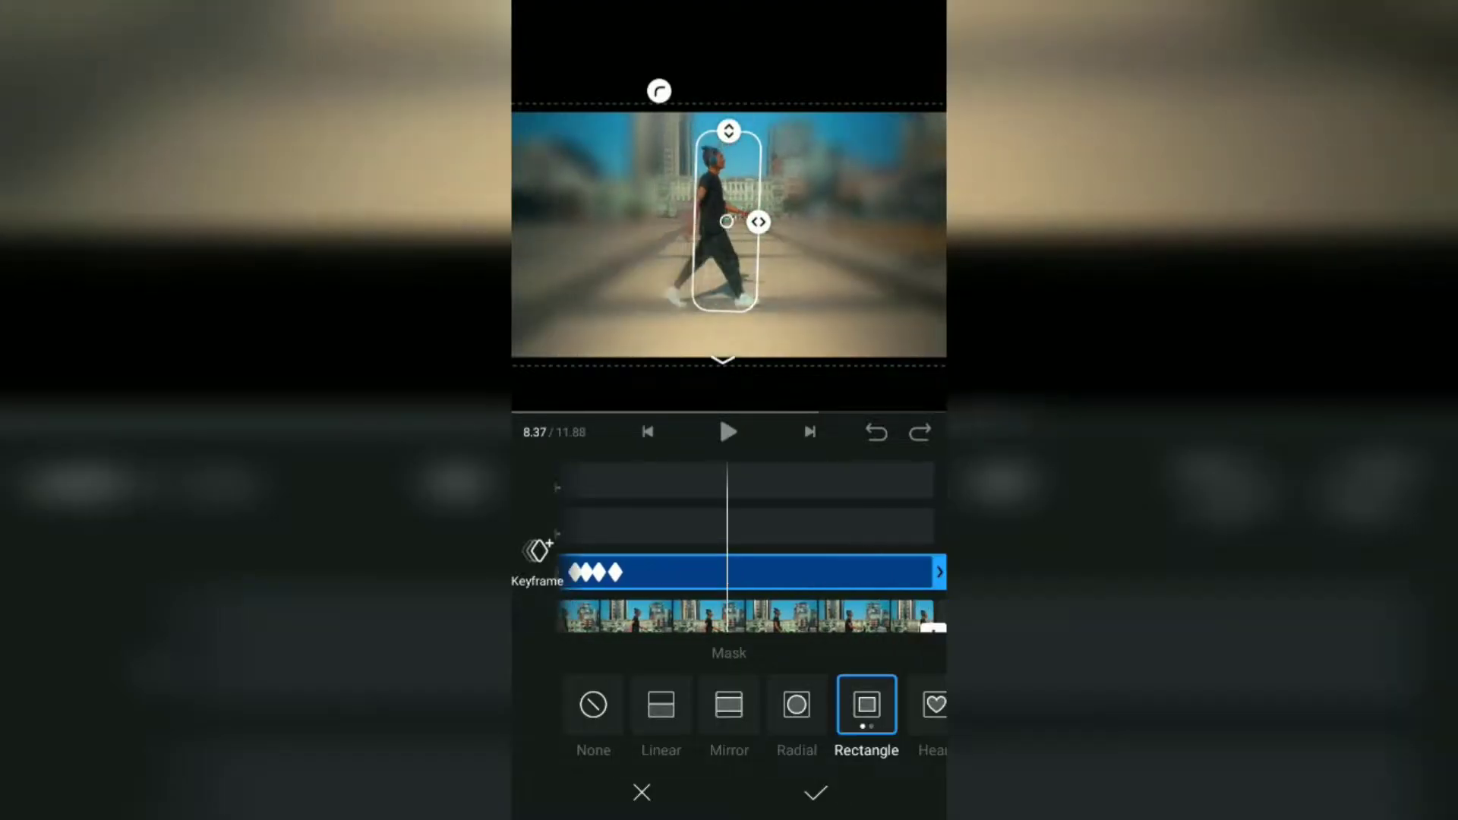
pyautogui.moveTo(866, 616); pyautogui.dragTo(718, 616)
pyautogui.moveTo(882, 583); pyautogui.dragTo(814, 583)
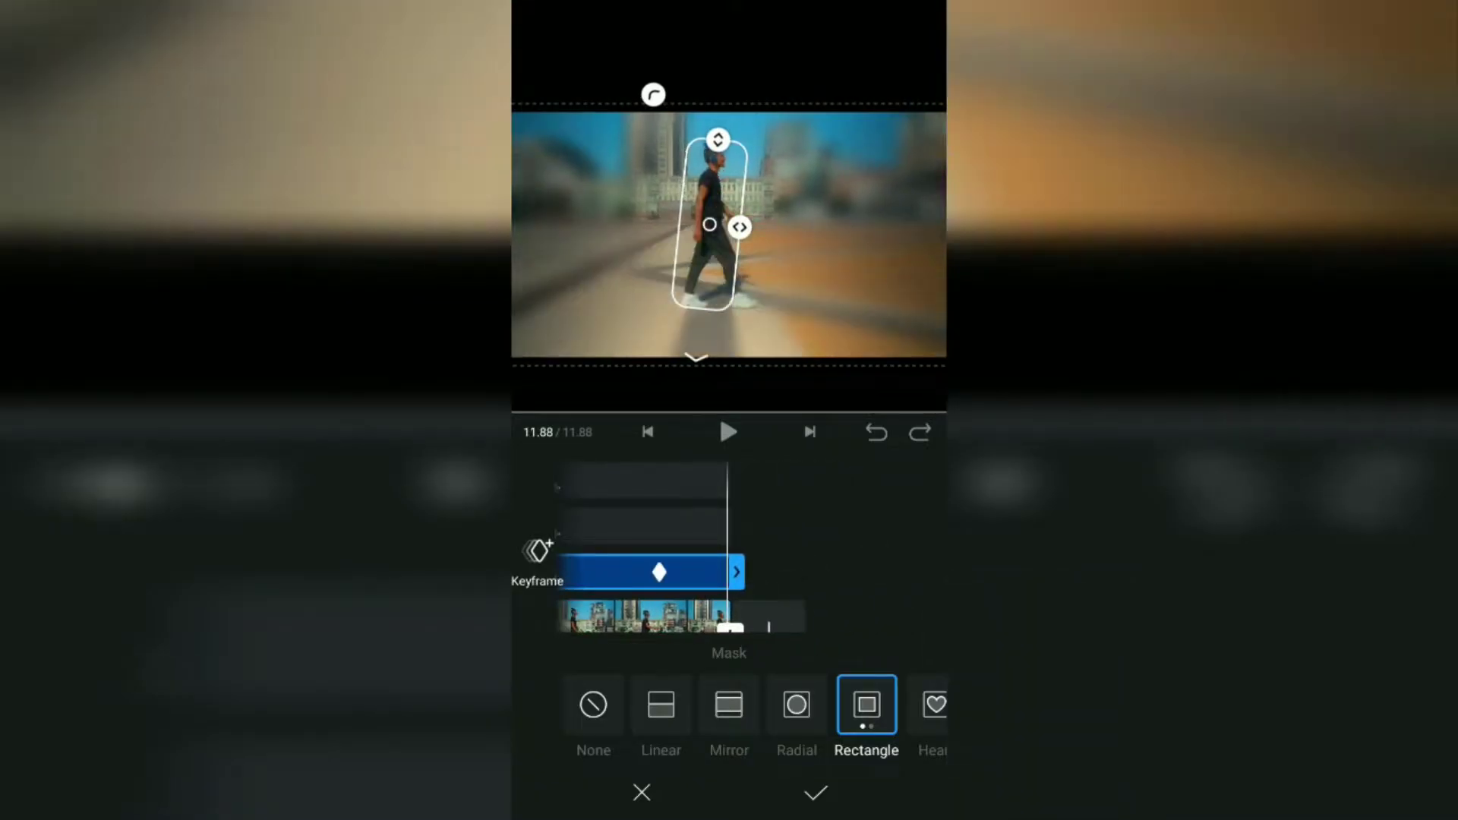
# Confirm the mask, select the main clip and replay from 0.00 to check the tracking
pyautogui.click(814, 792)
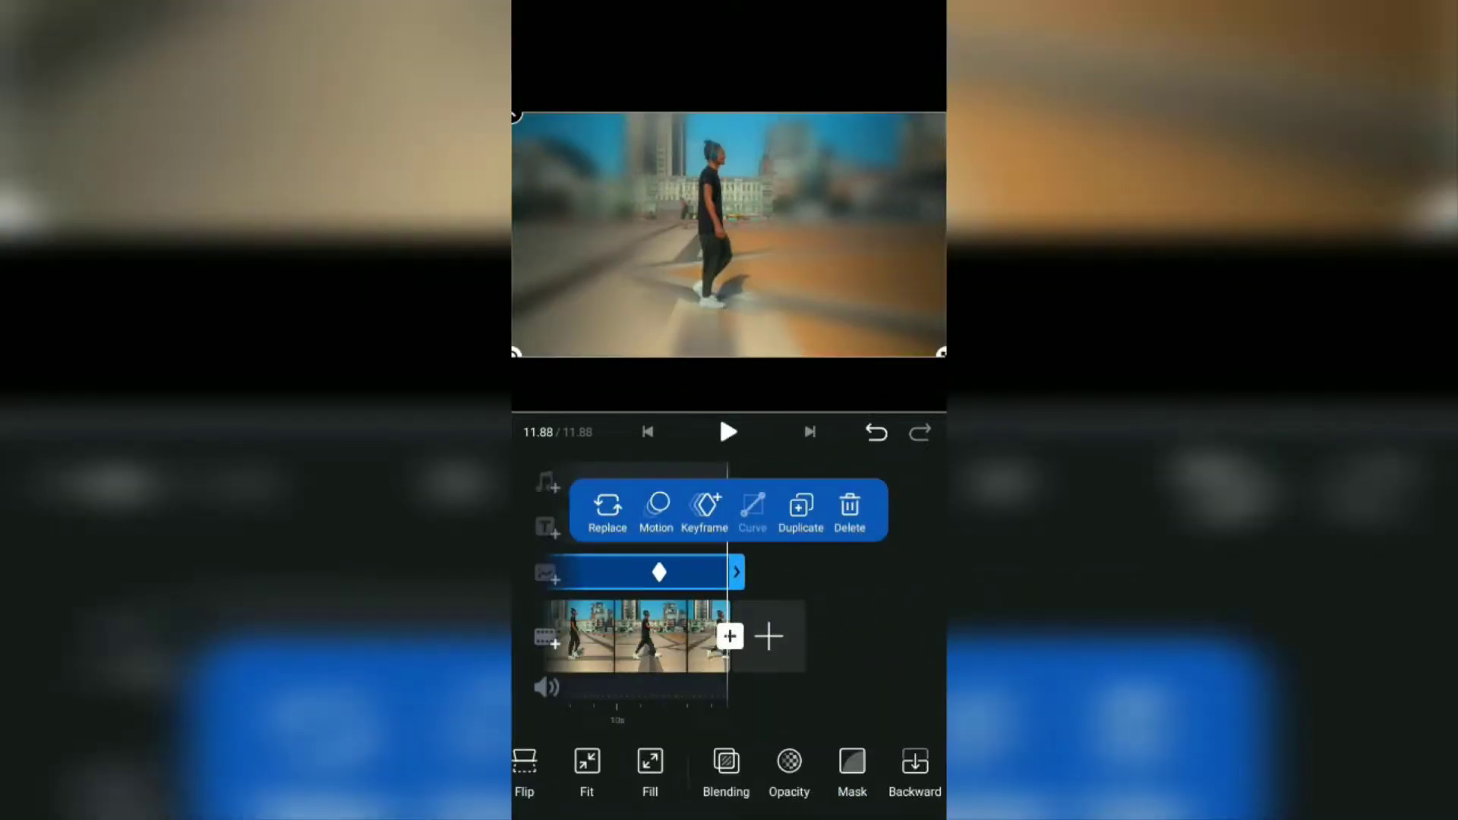
pyautogui.click(638, 638)
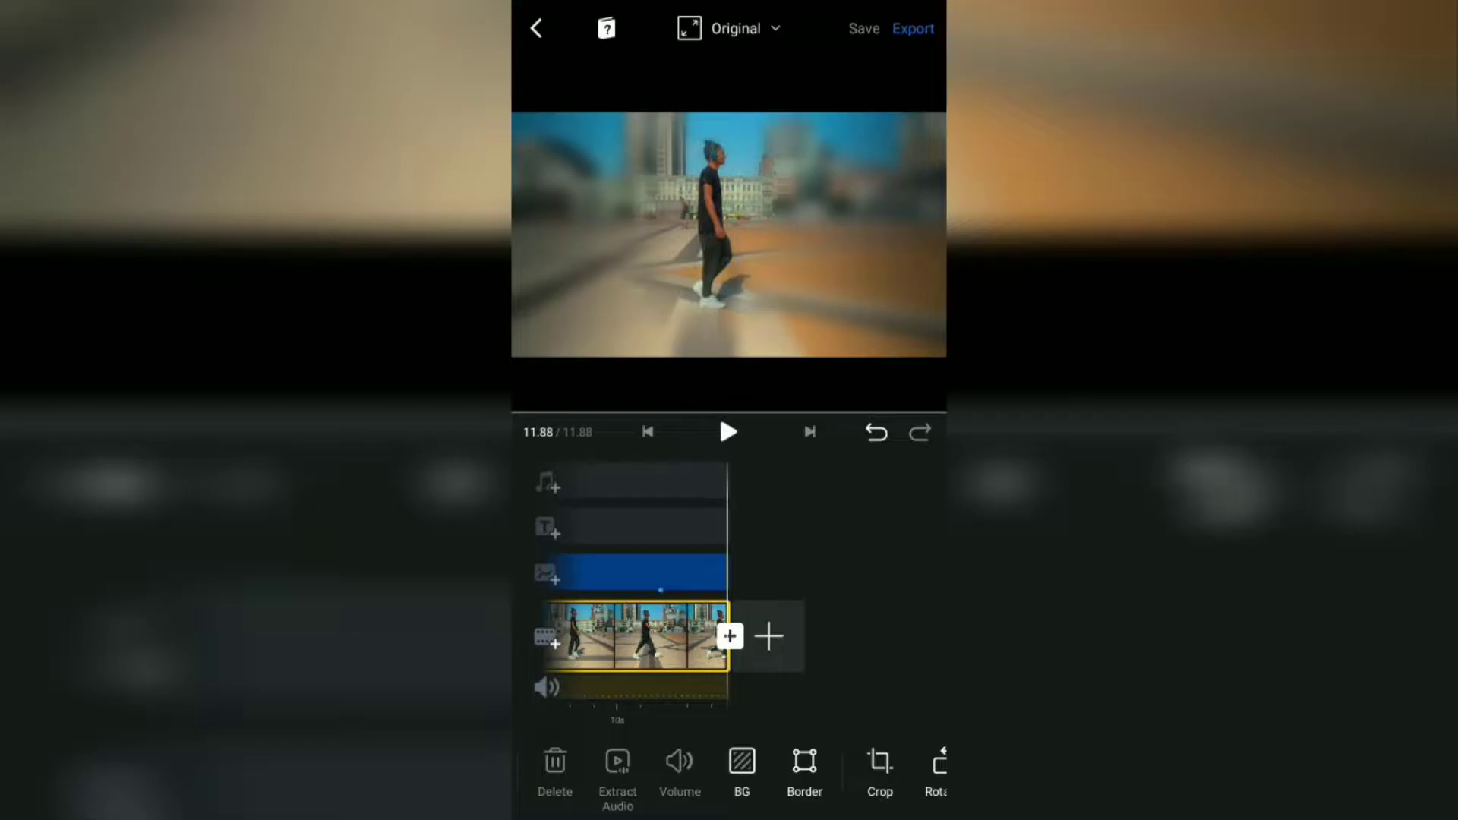
pyautogui.moveTo(637, 638); pyautogui.dragTo(912, 637)
pyautogui.click(728, 430)
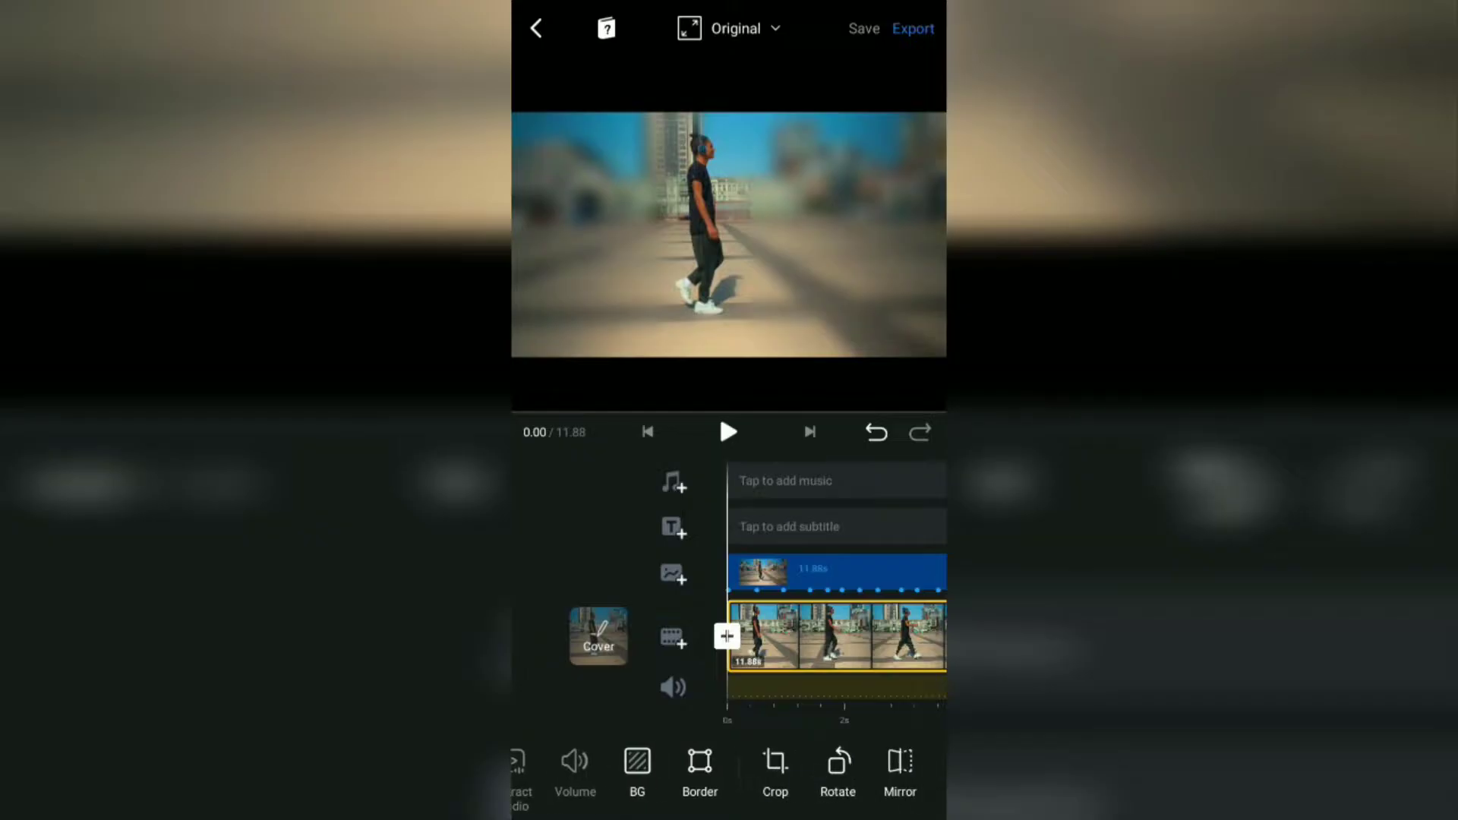
# Lower the main clip's background Blur to 10% and confirm
pyautogui.click(636, 770)
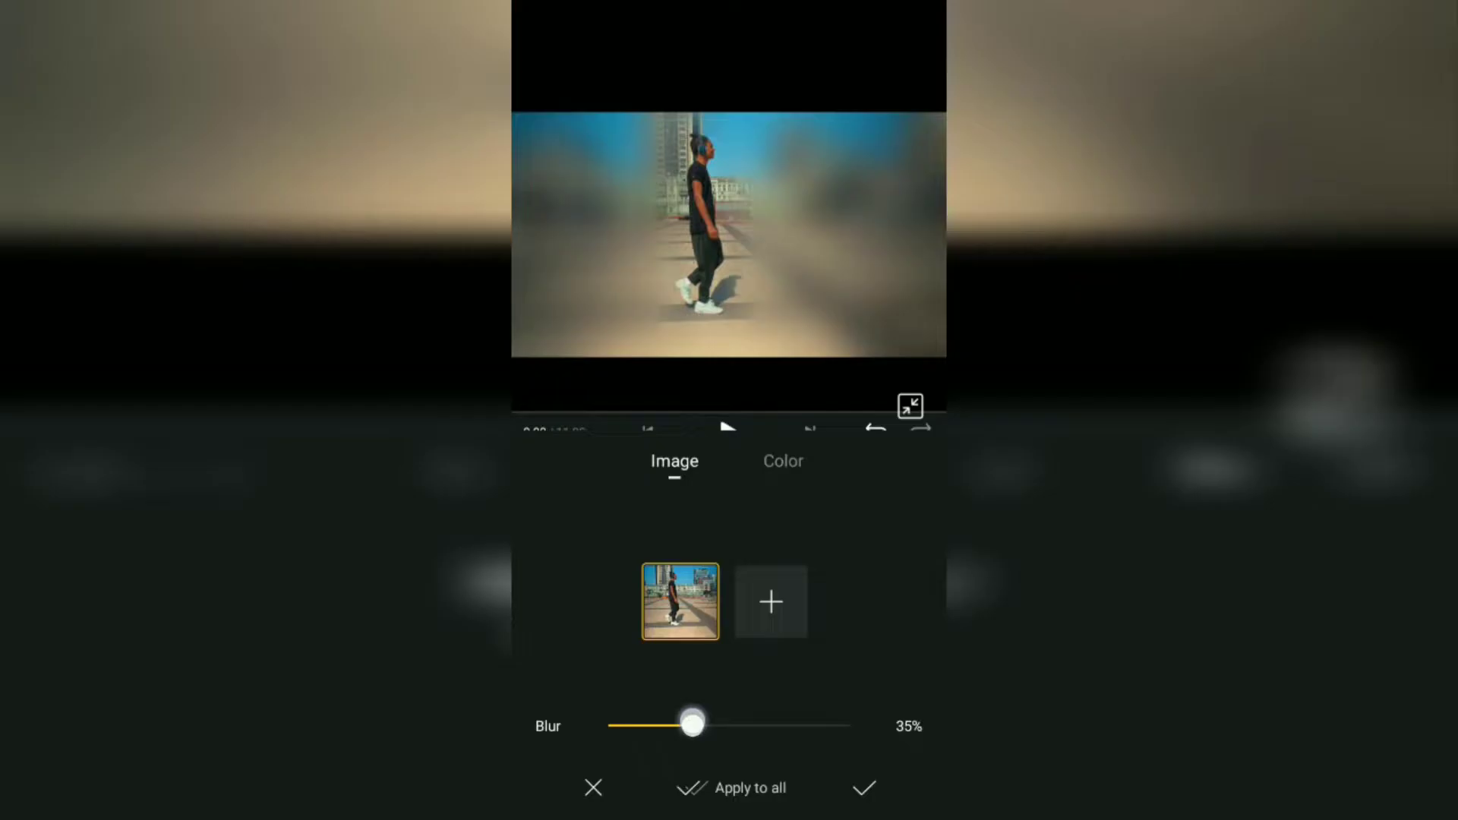
pyautogui.moveTo(667, 729); pyautogui.dragTo(625, 745)
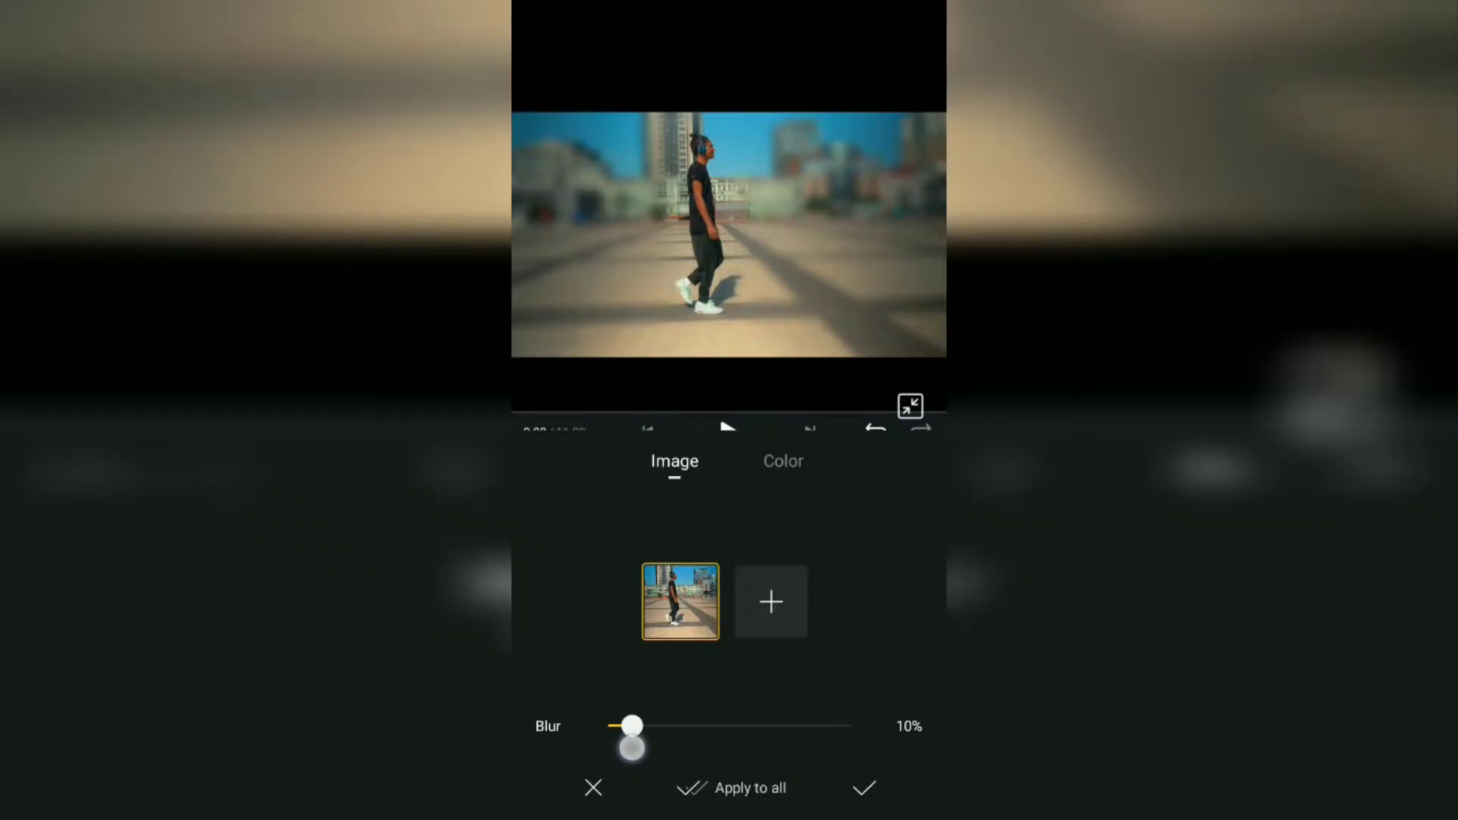
pyautogui.click(866, 788)
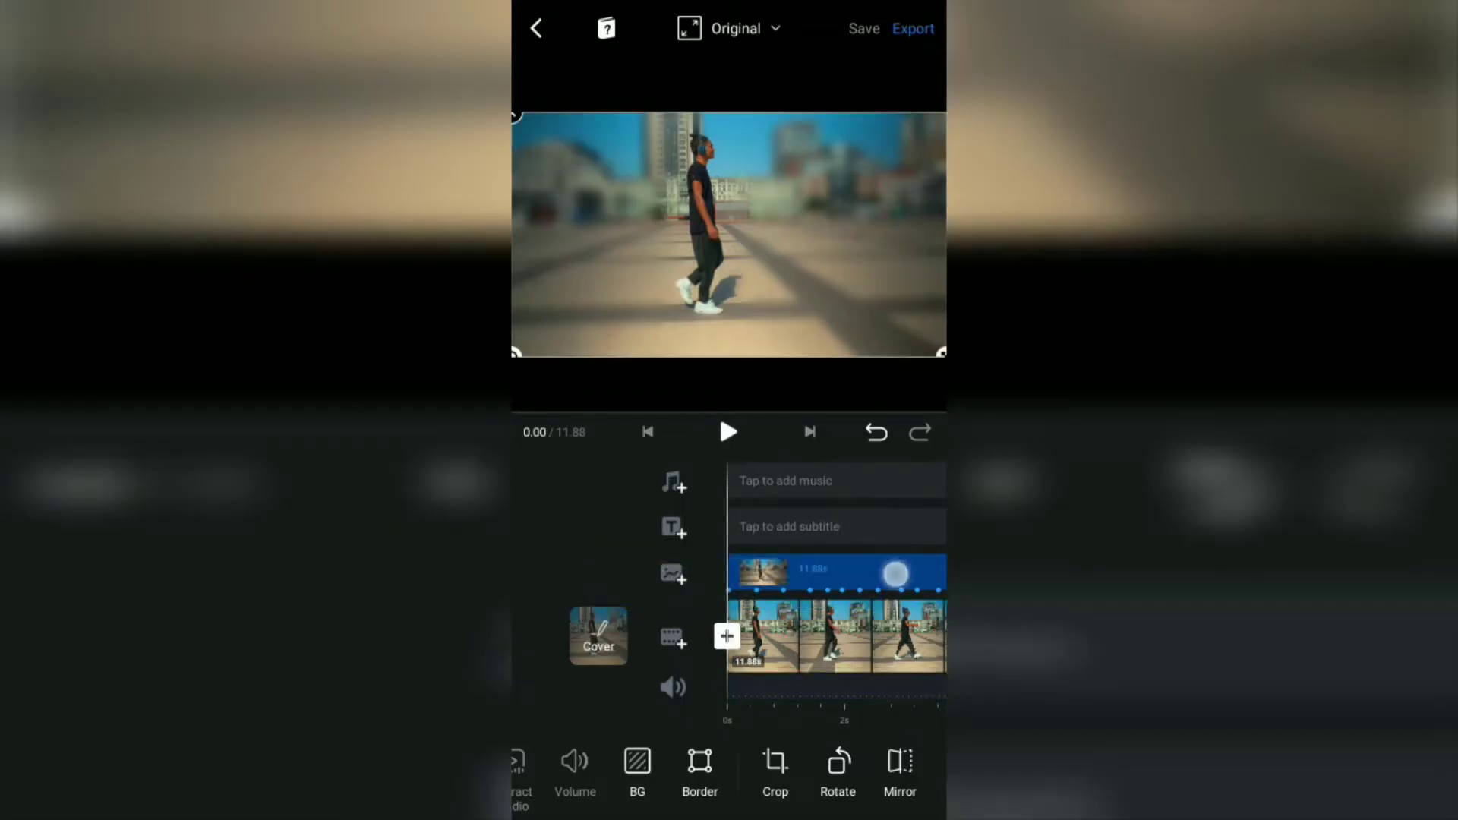
pyautogui.click(895, 573)
pyautogui.click(852, 760)
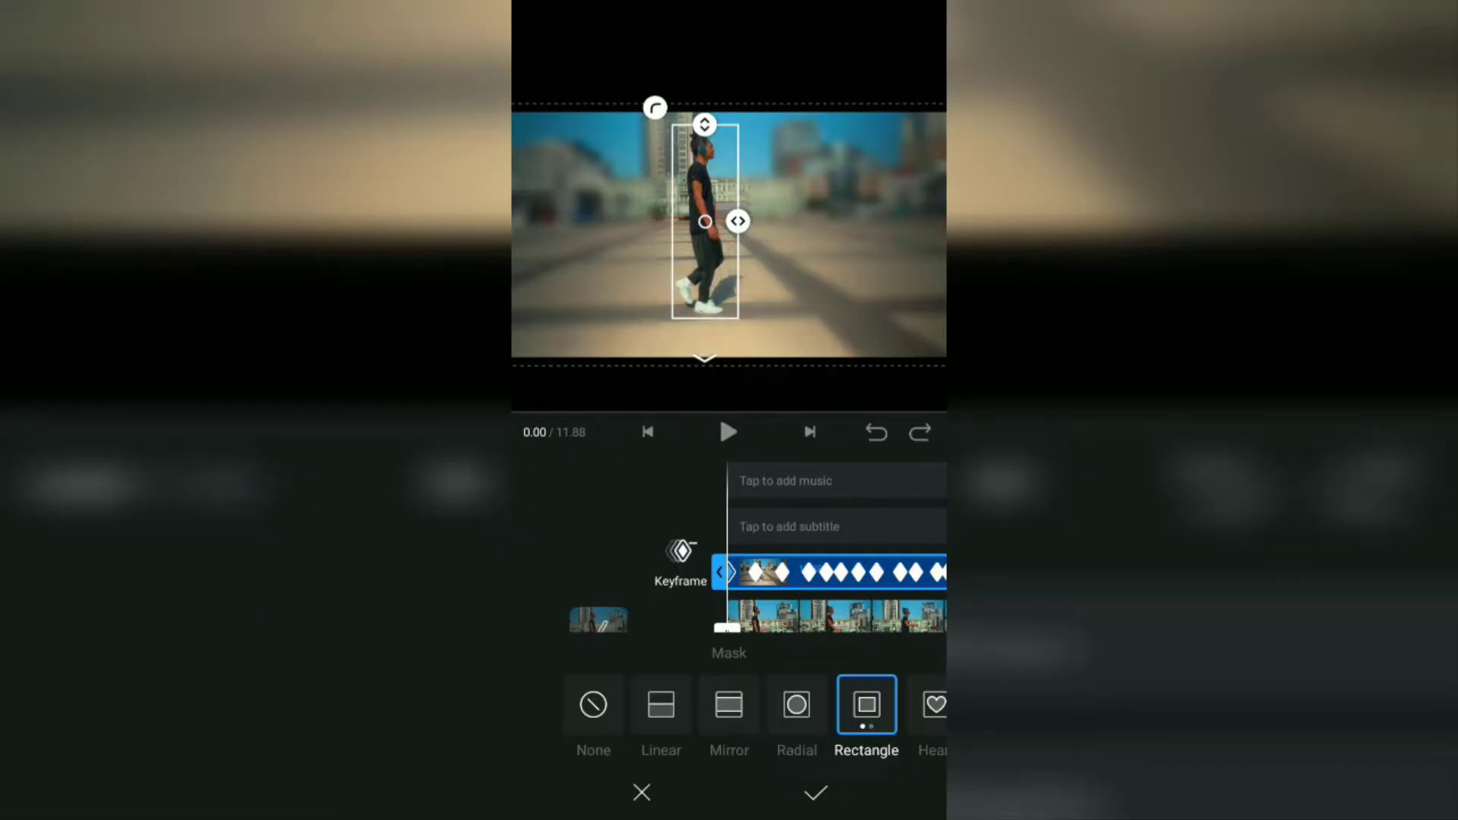
pyautogui.click(815, 793)
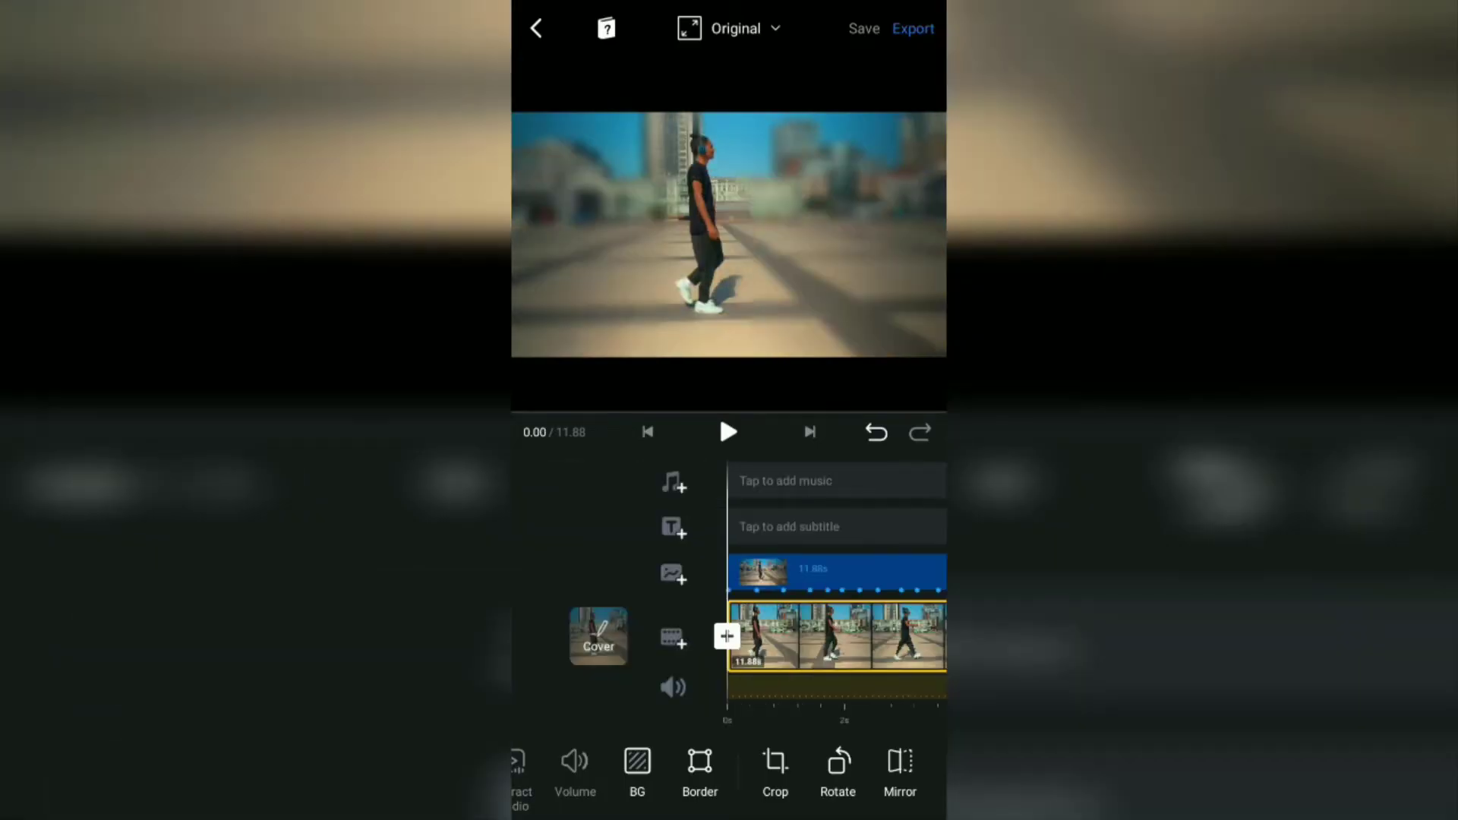
pyautogui.click(728, 430)
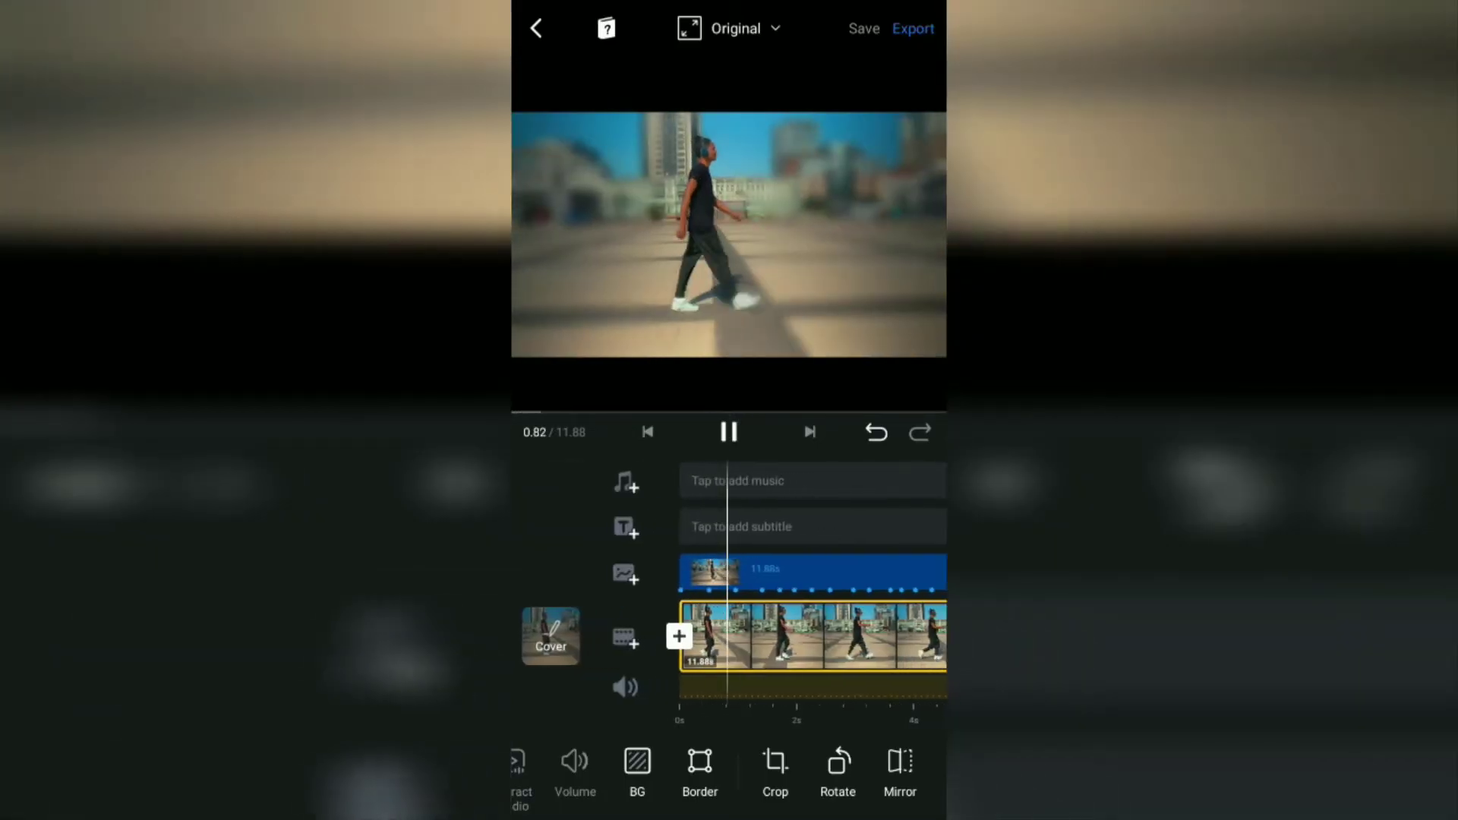